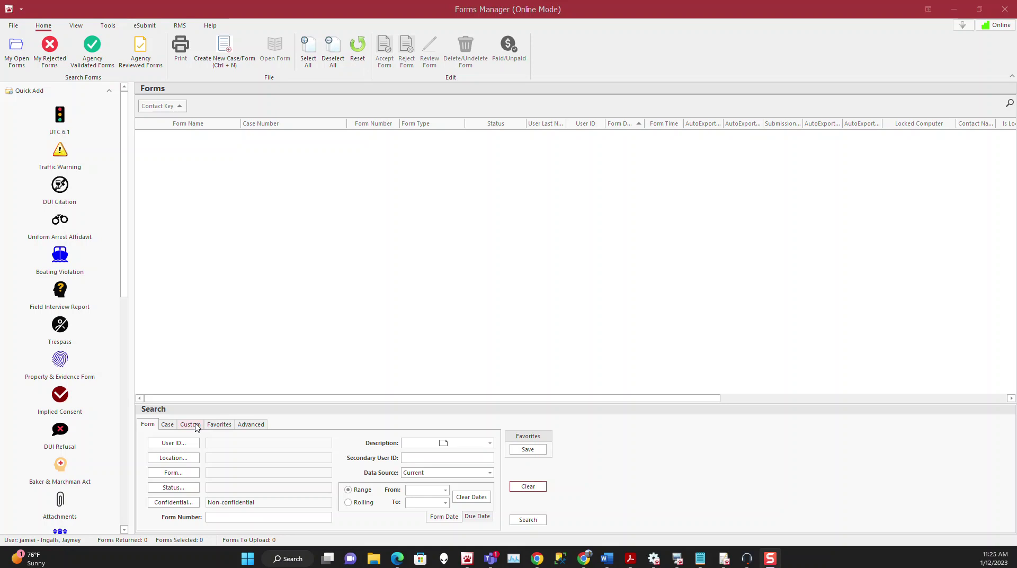
Start an Individual Master Index search from the RMS tab
click(192, 424)
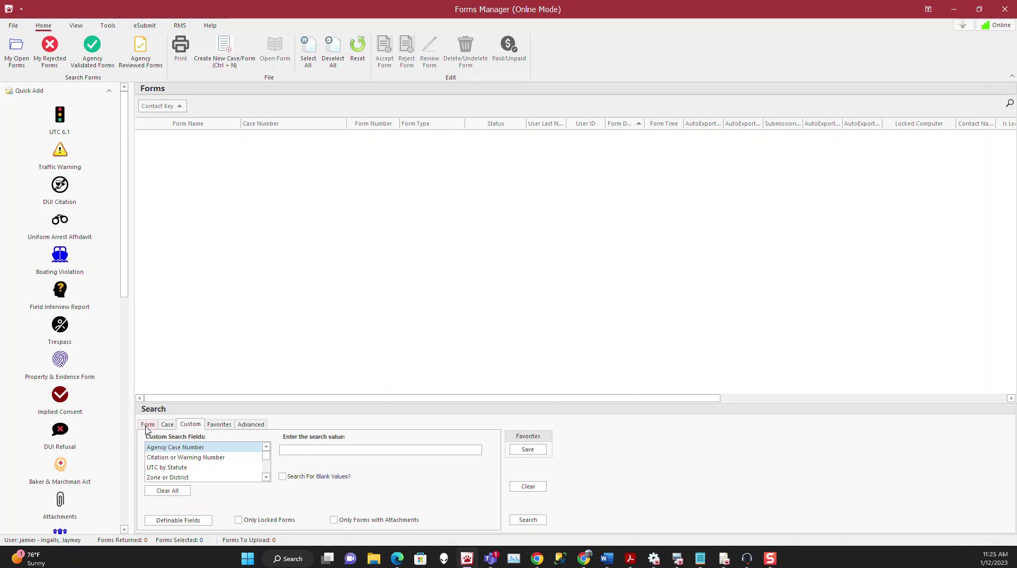
click(147, 426)
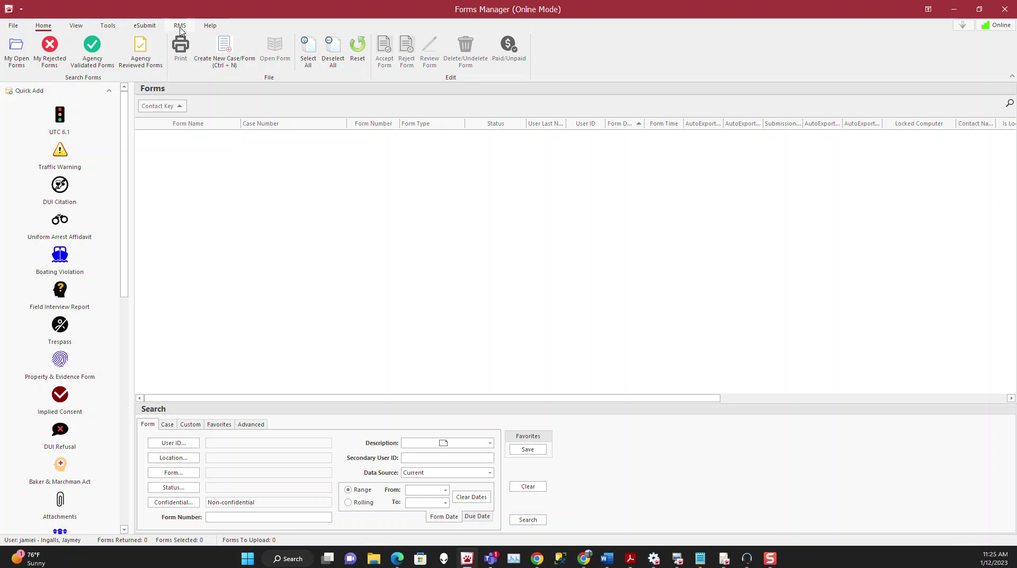
click(180, 26)
click(243, 66)
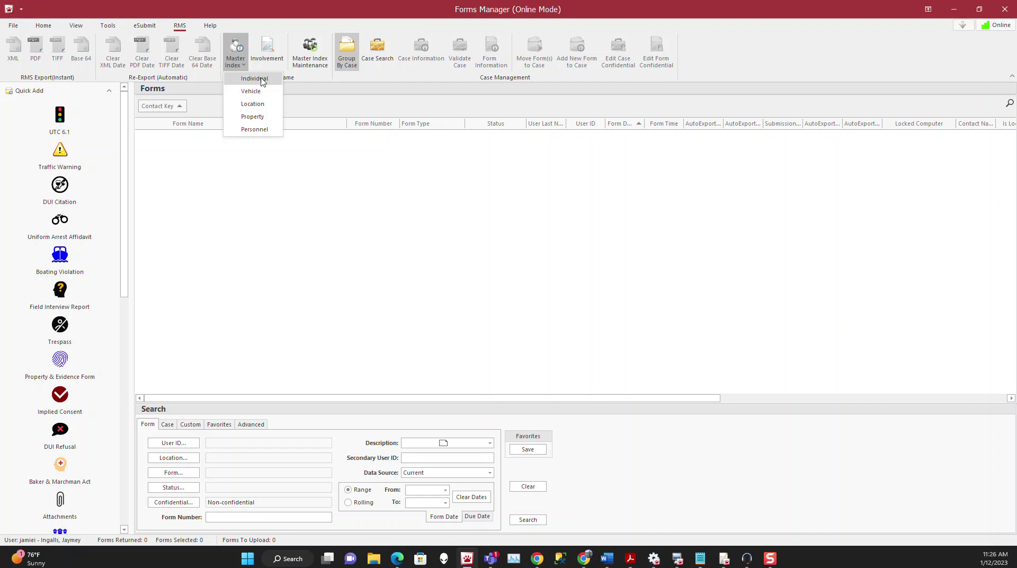
click(261, 81)
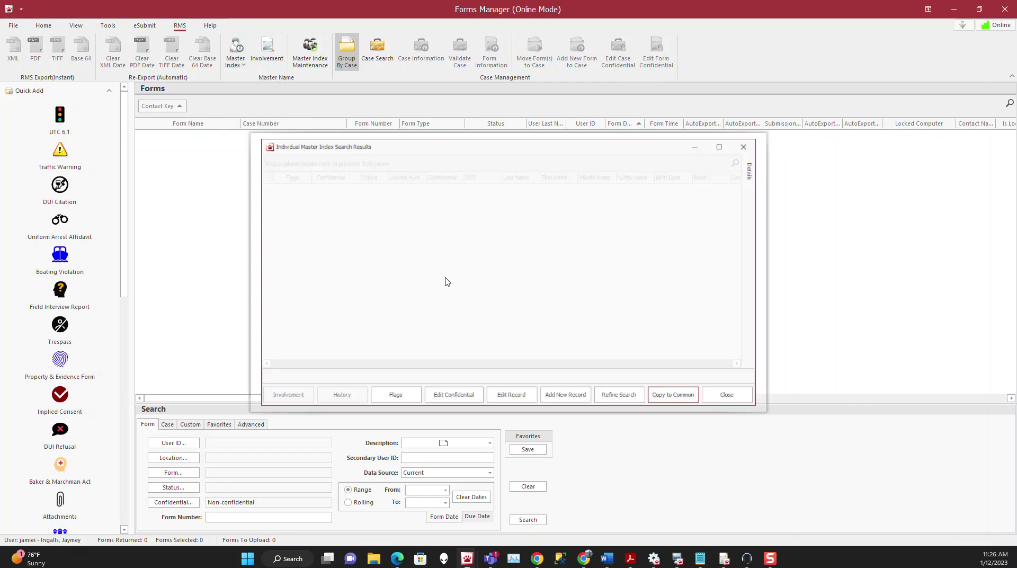
click(507, 239)
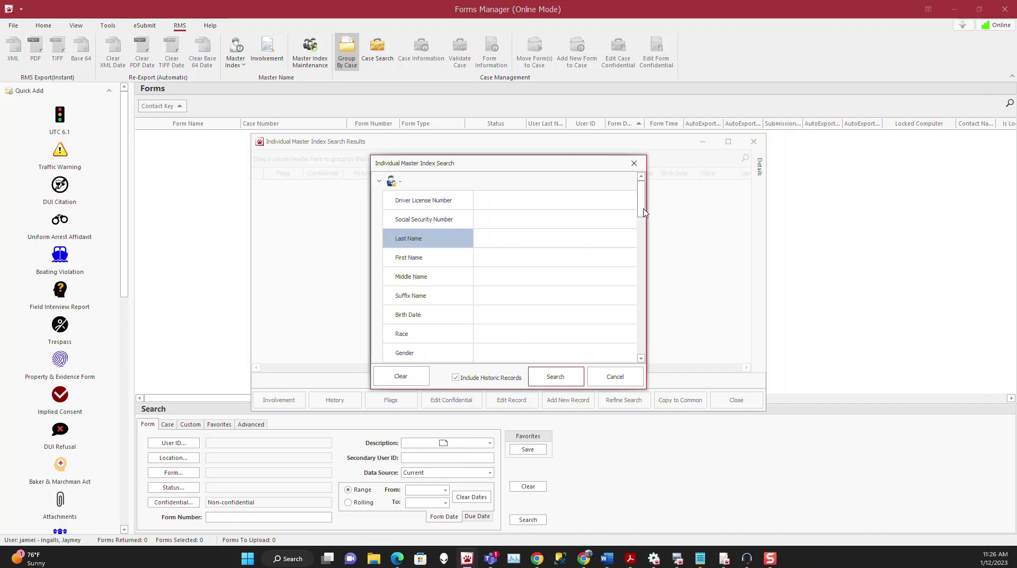
Search the individual index for last name LICENSE
mouse_move(643, 212)
mouse_down()
mouse_move(640, 353)
mouse_move(636, 195)
mouse_up()
click(523, 239)
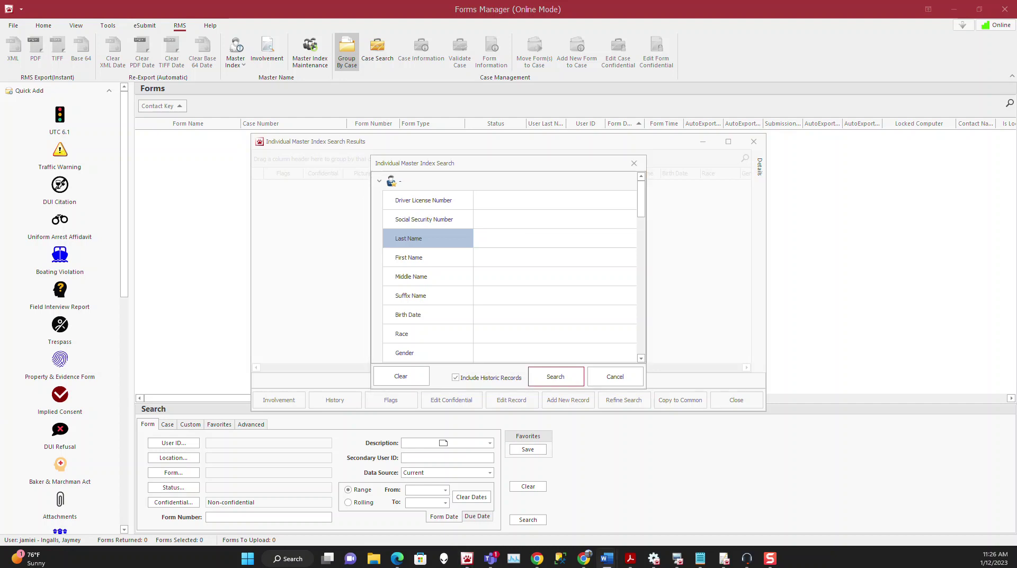
click(501, 239)
text(LICENSE)
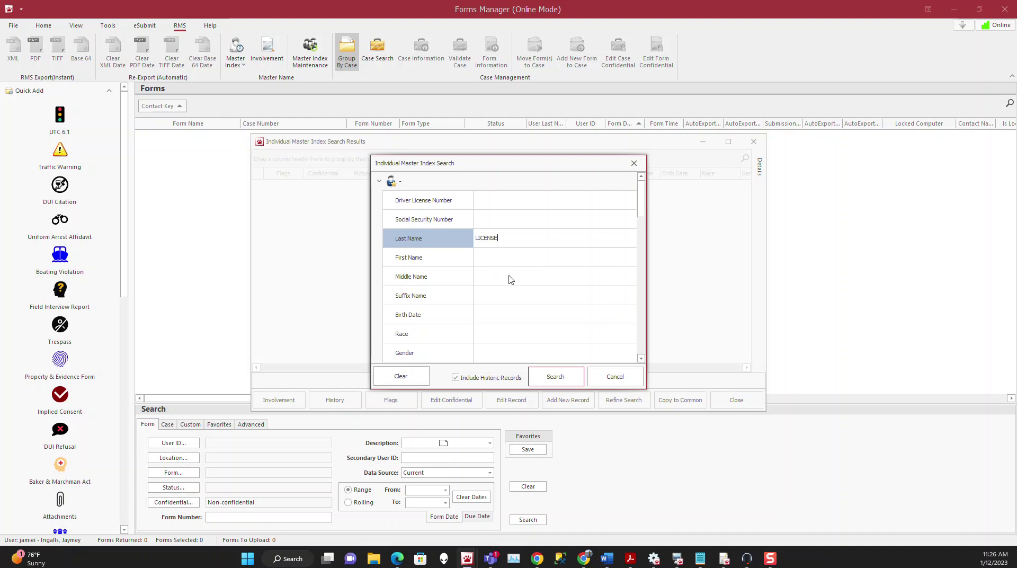
click(553, 371)
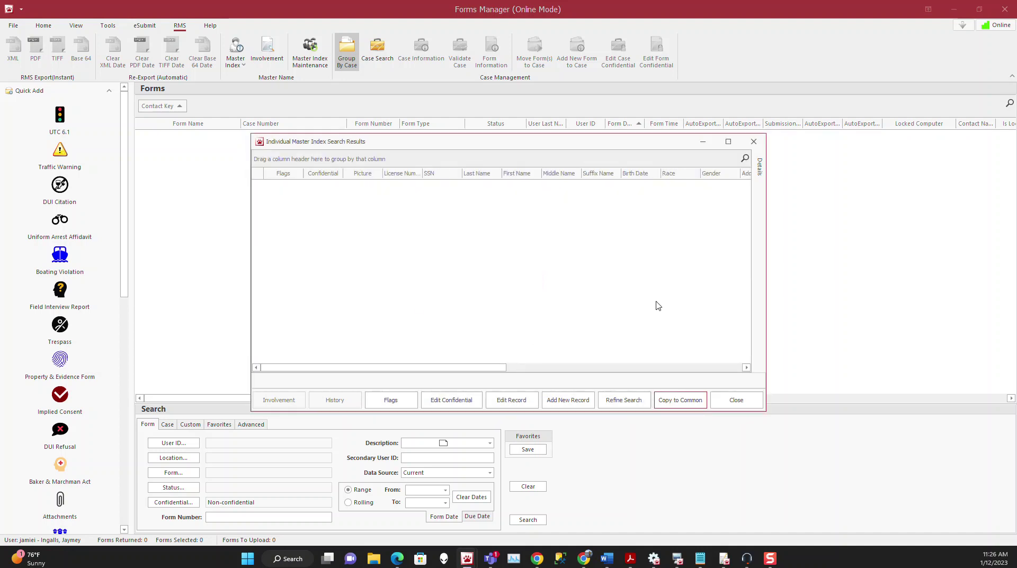
Select the LICENSE match with a photo and open its master index history
scroll(490, 305, down, 1)
scroll(489, 305, down, 2)
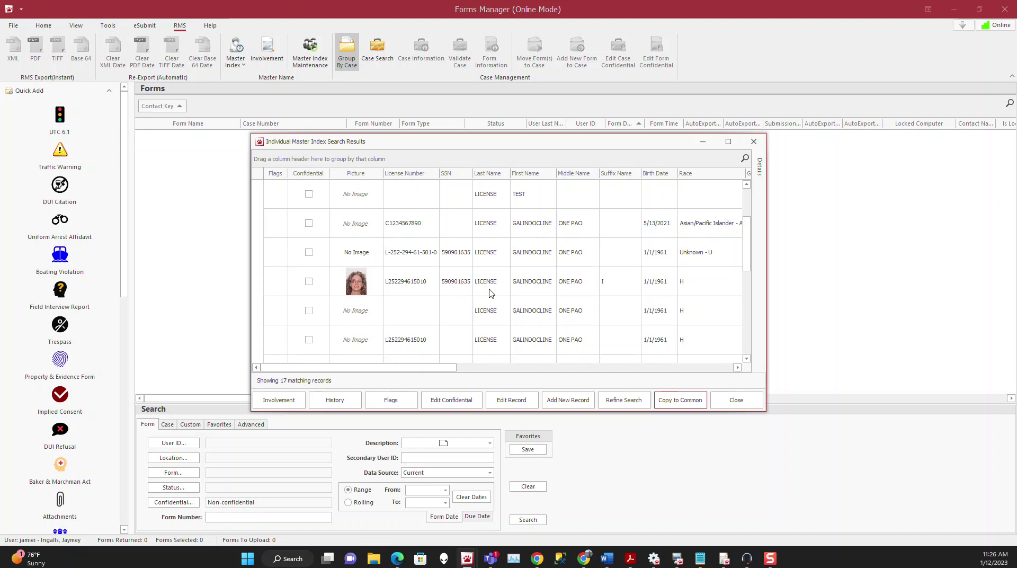
click(490, 282)
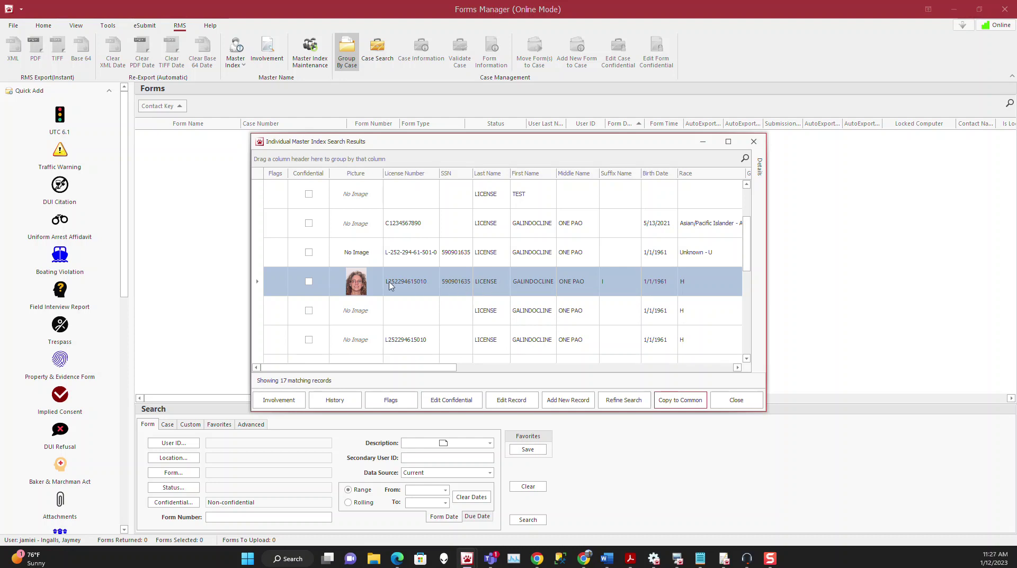
click(335, 400)
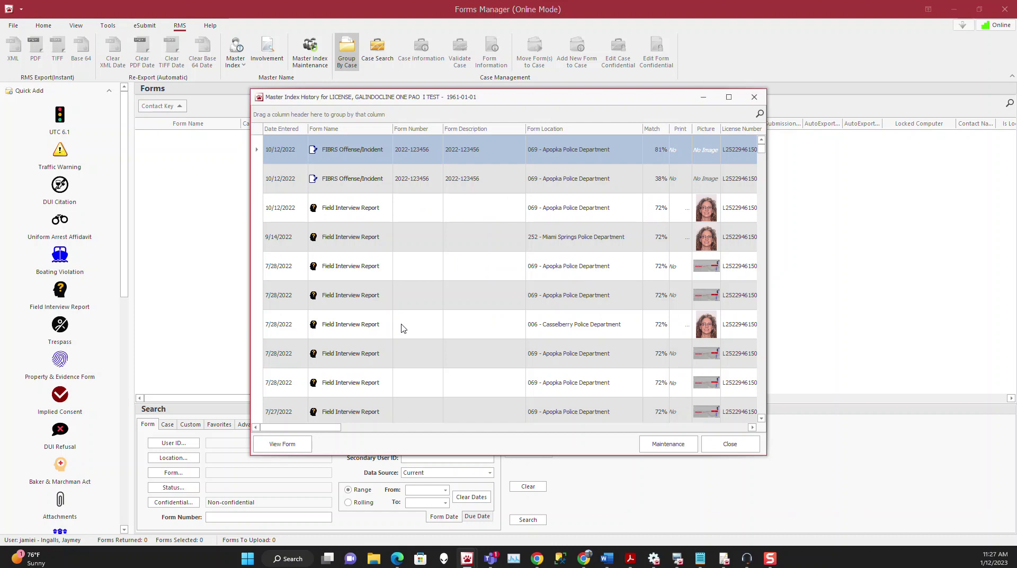
Review the Miami Springs and Casselberry entries, ending on the second FIBRS Offense/Incident row
click(572, 239)
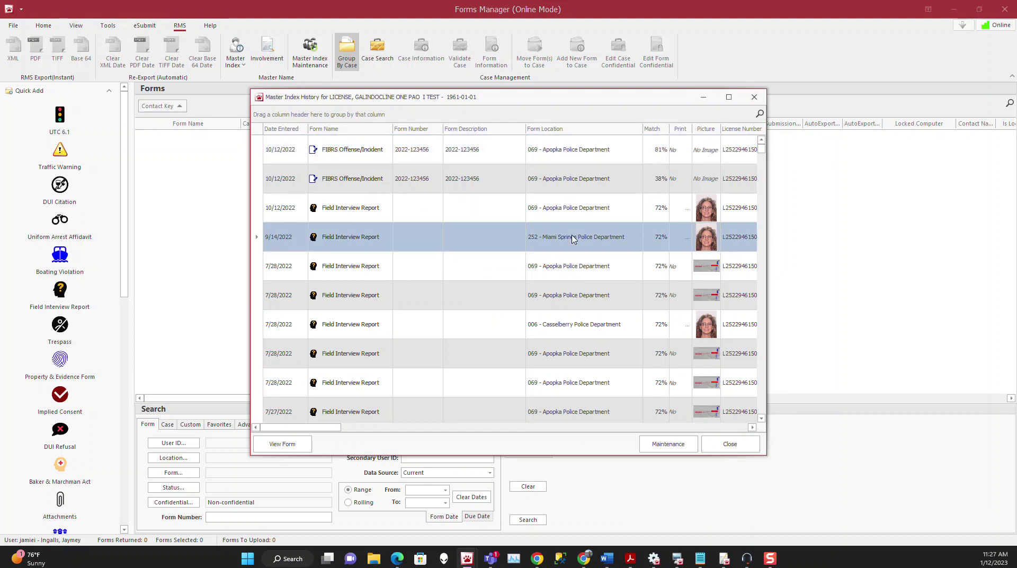
click(580, 328)
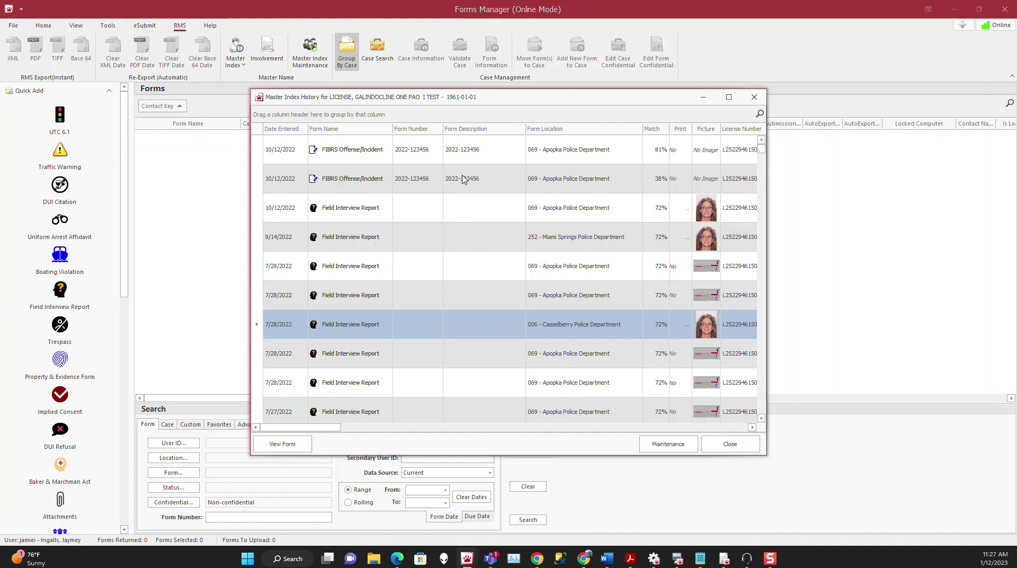
click(463, 180)
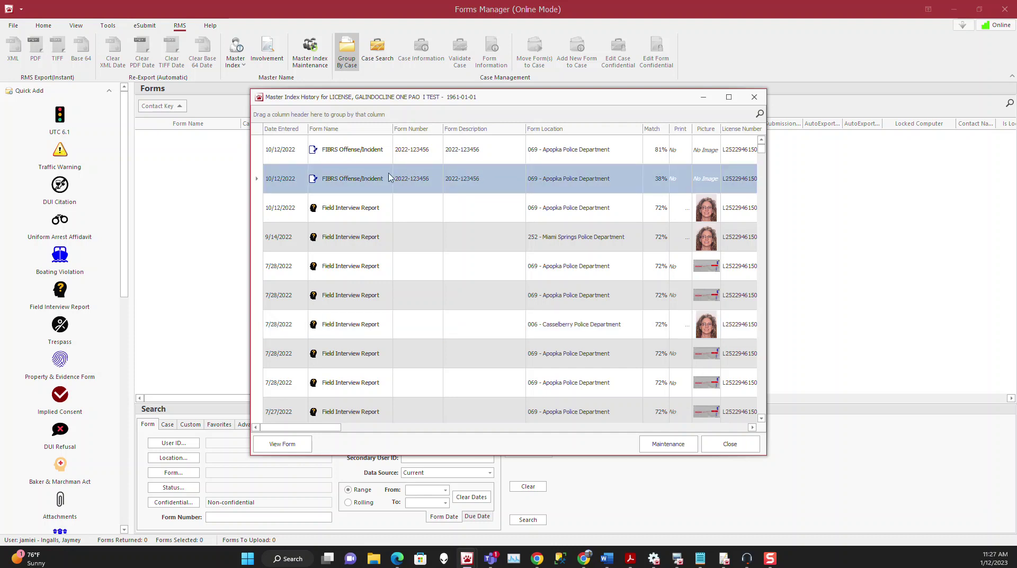
click(289, 447)
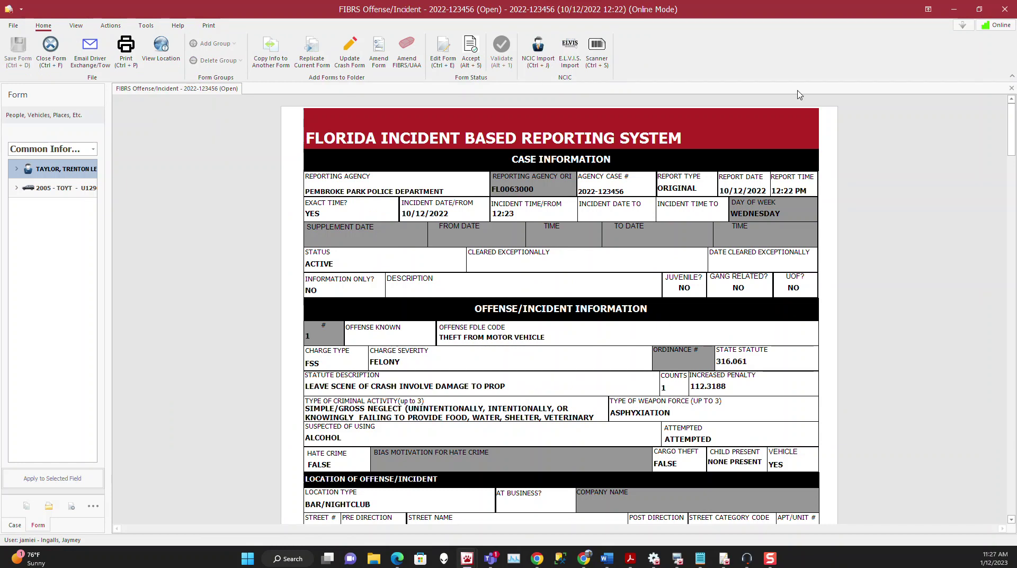
click(1005, 9)
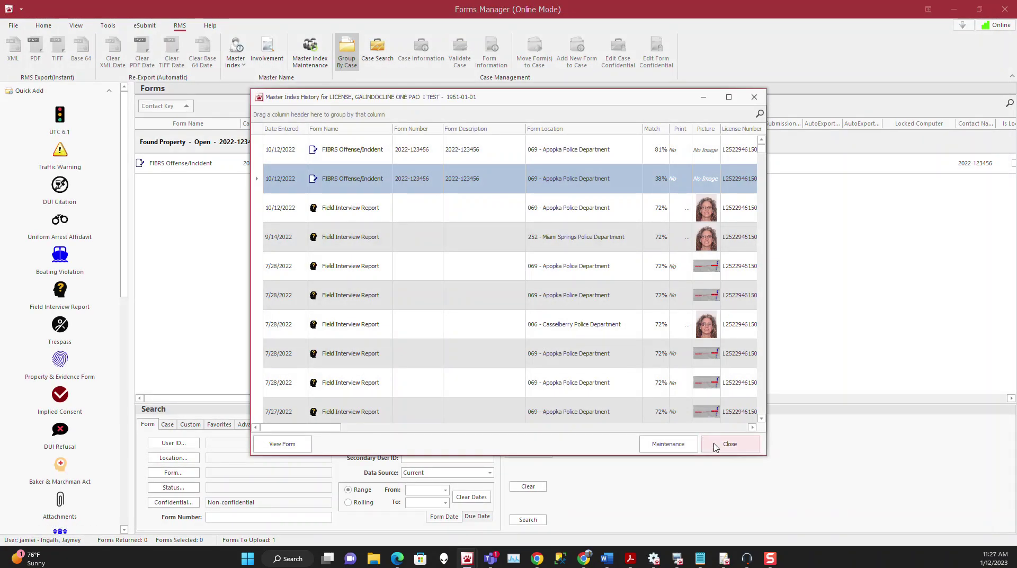
Close the history and search results and start a new individual master index search
click(730, 443)
click(736, 400)
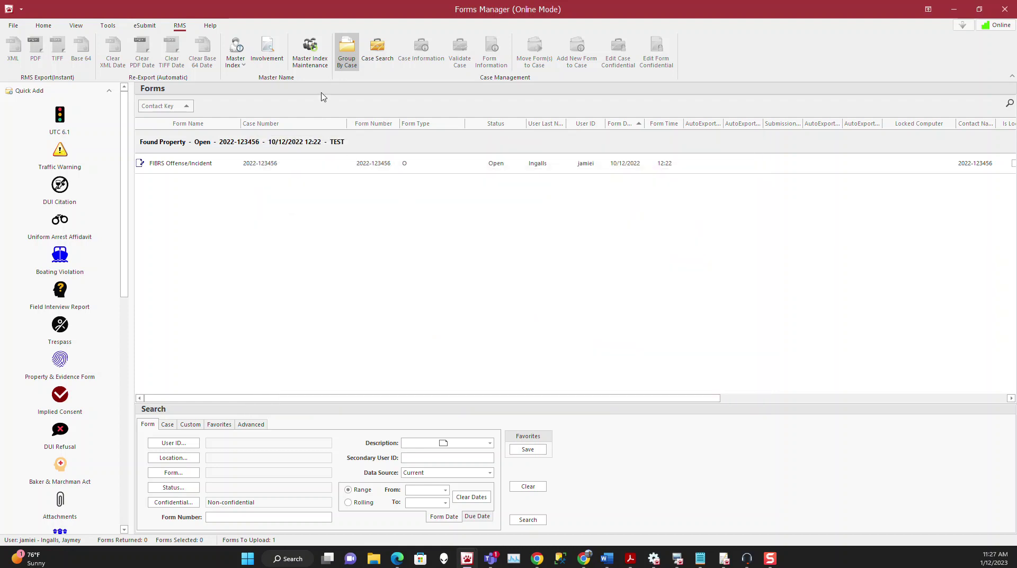
click(235, 56)
click(254, 79)
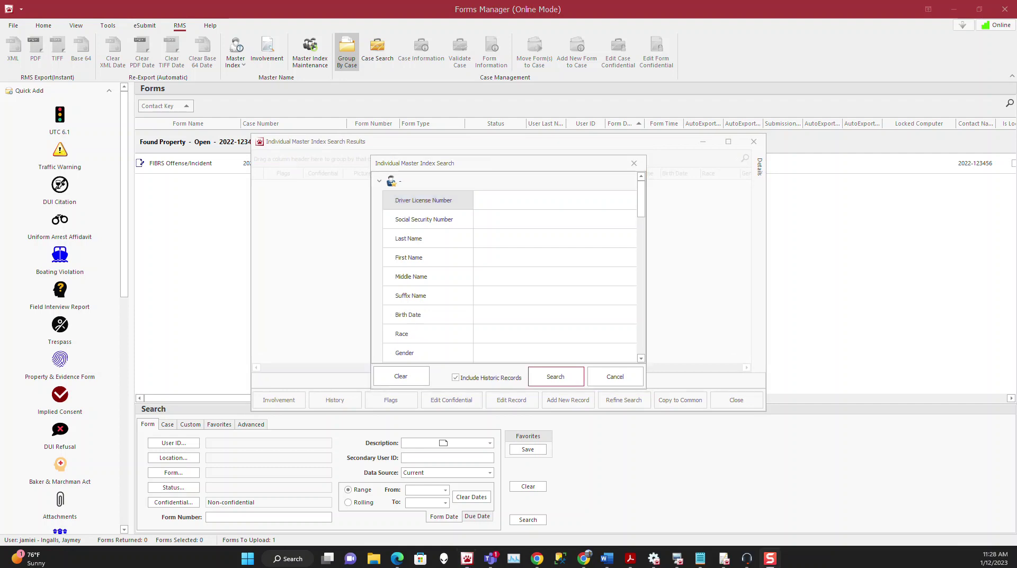
Try Last Name entries *LIC, LICEN, LICENSE,SMITH and ~SMITH
click(484, 238)
text(*)
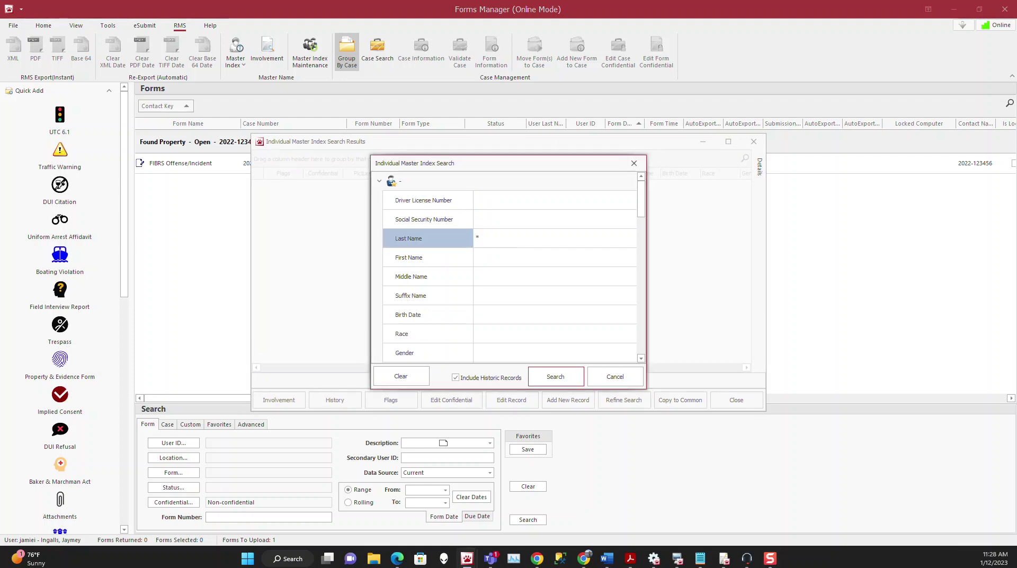
text(LIC)
key(ctrl+a)
text(LICEN)
key(ctrl+a)
text(LICENSE,SMITH)
key(ctrl+a)
text(~SMITH)
Run the search, open the photo record's master index history, and maximize it
click(555, 376)
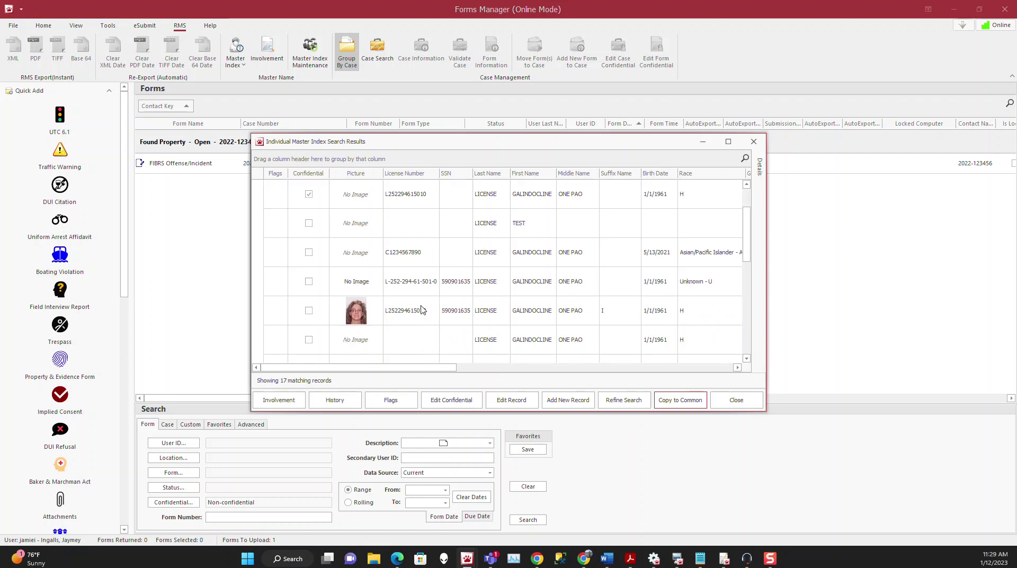
click(422, 310)
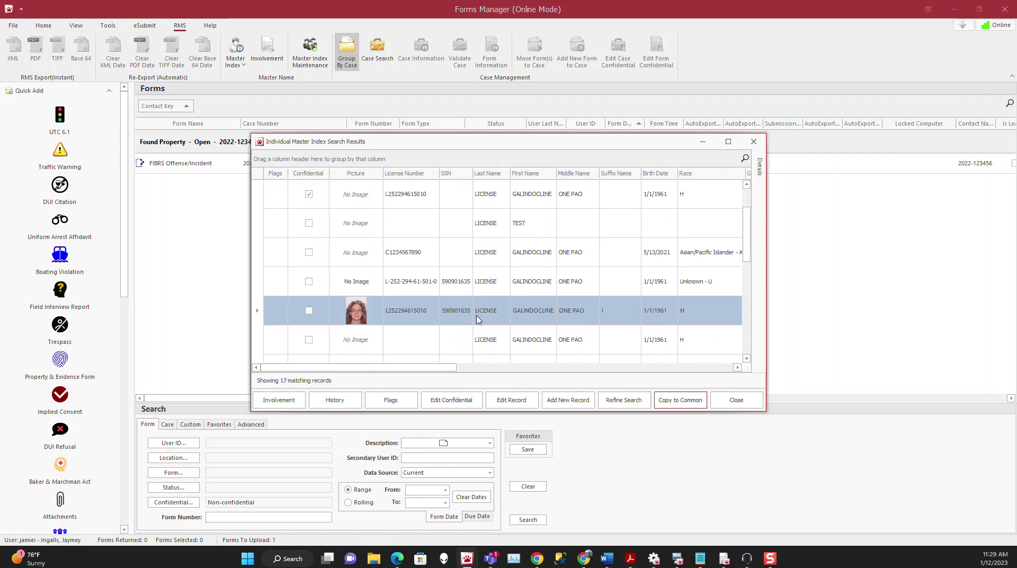
click(335, 400)
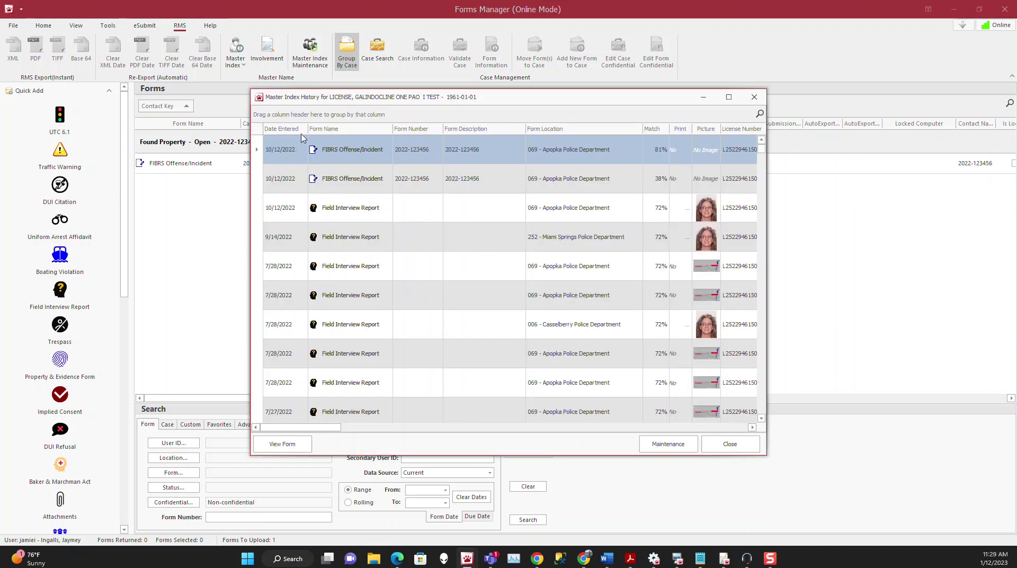
click(728, 97)
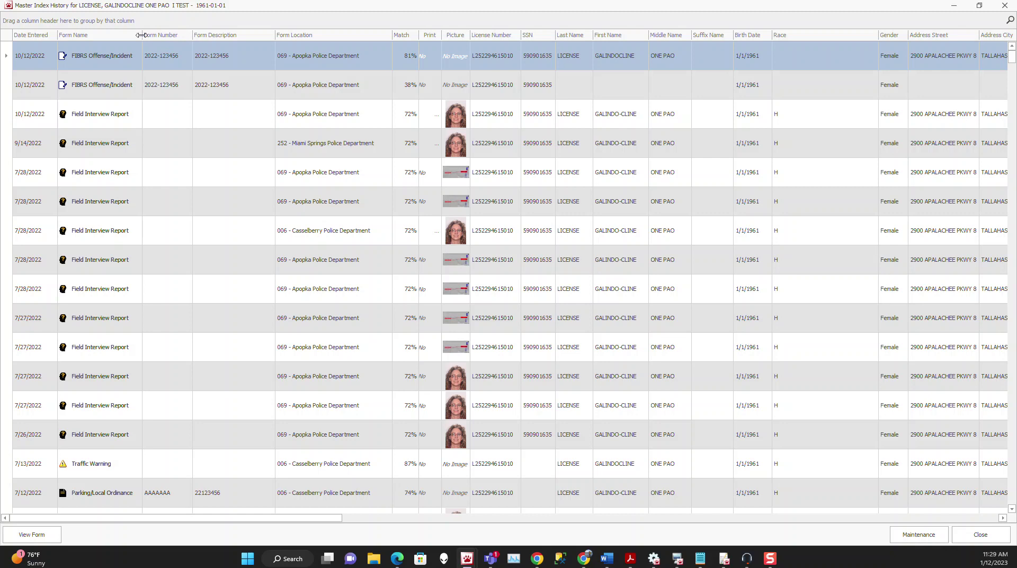
Try Date Entered filters on the history, including year/month and last-year presets
click(55, 35)
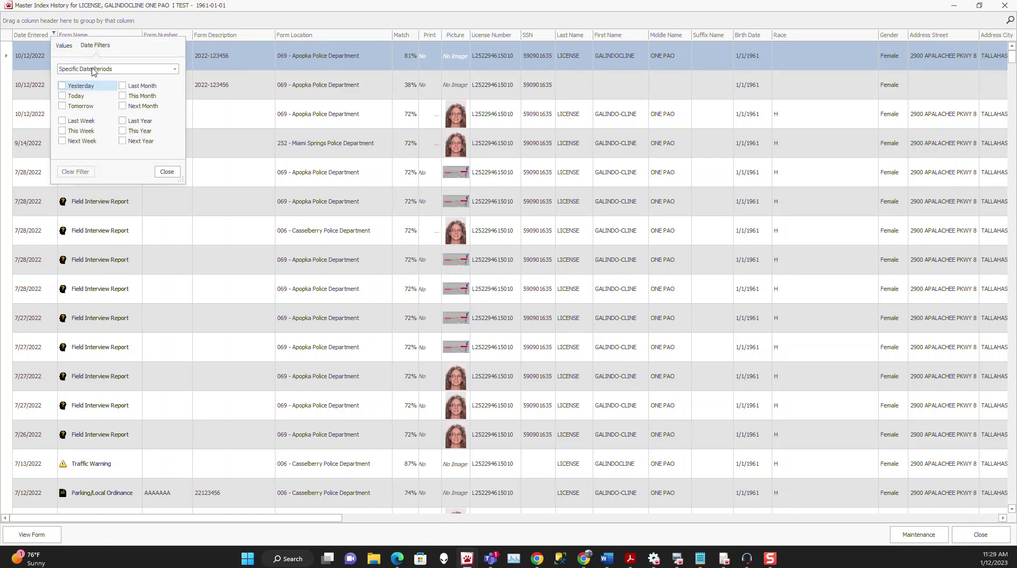
click(65, 46)
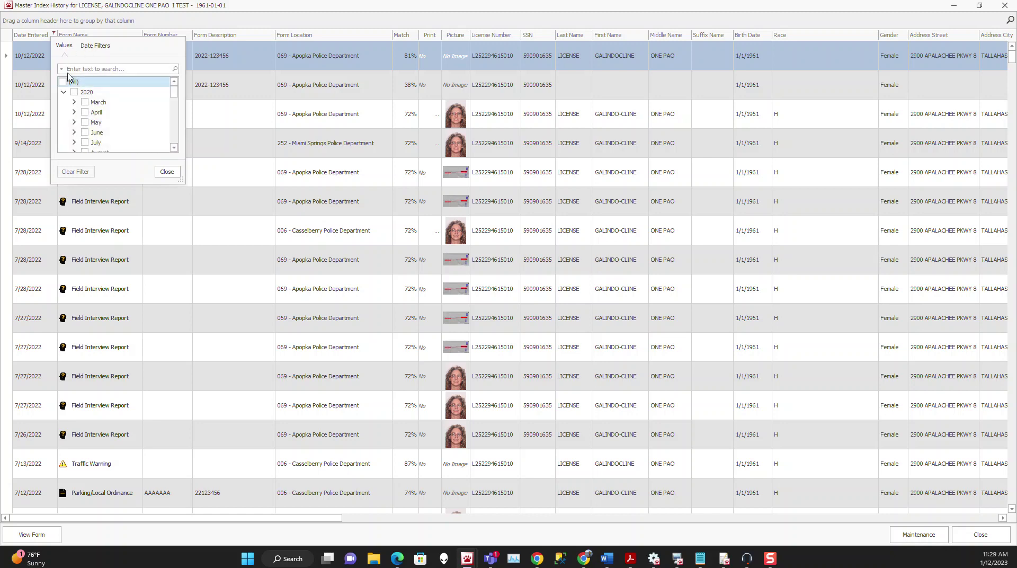
drag(173, 92, 173, 122)
click(95, 46)
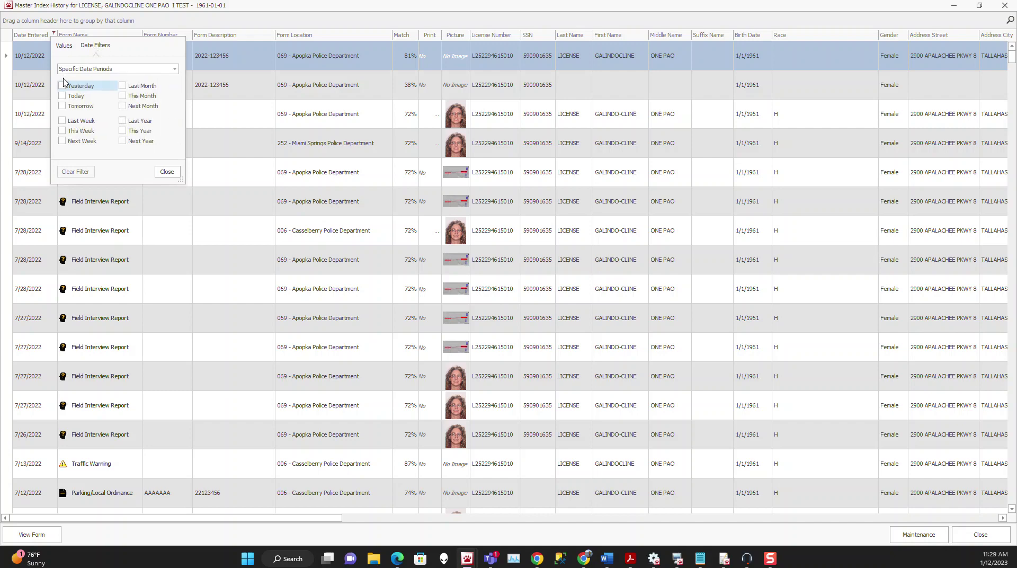
click(143, 71)
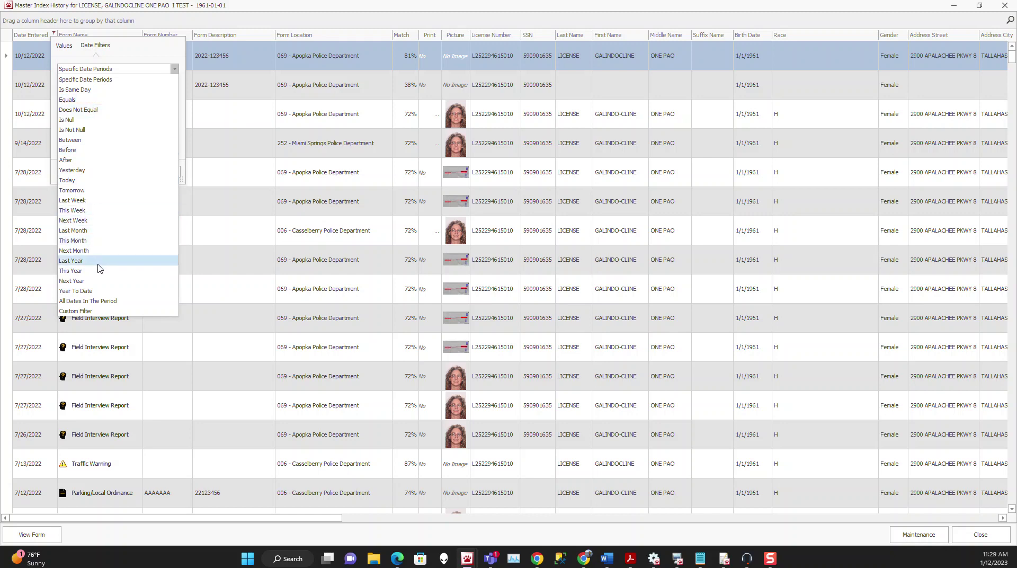
click(140, 58)
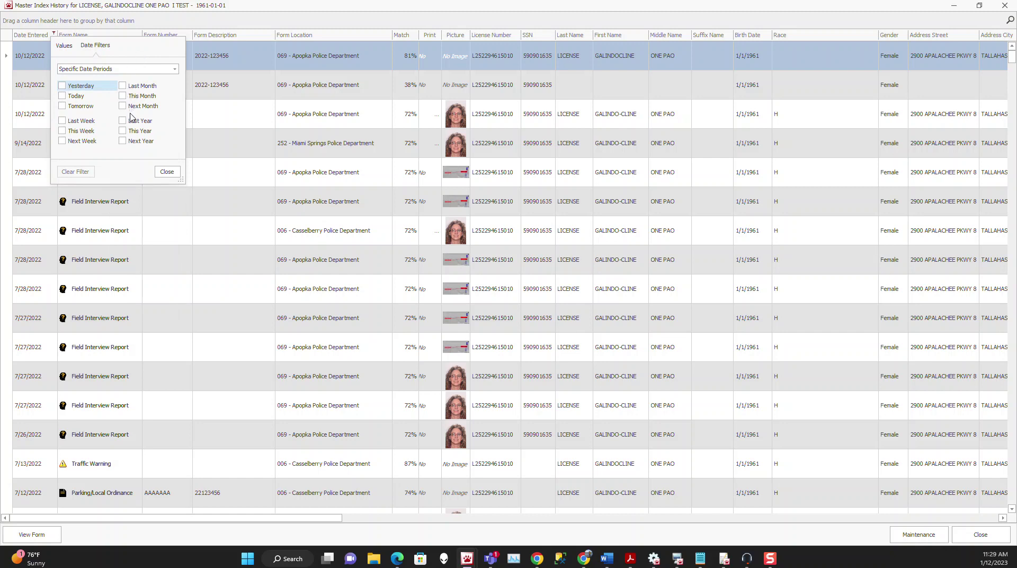
click(123, 122)
click(167, 171)
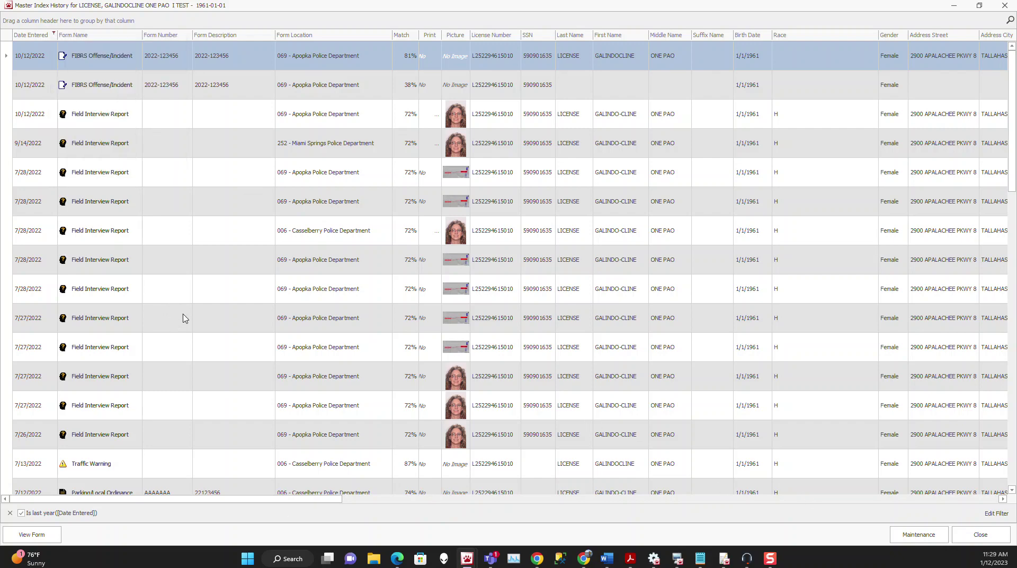
scroll(185, 323, down, 10)
scroll(194, 341, up, 10)
Dismiss the Form Name filter unchanged, then close the history and search results
click(138, 35)
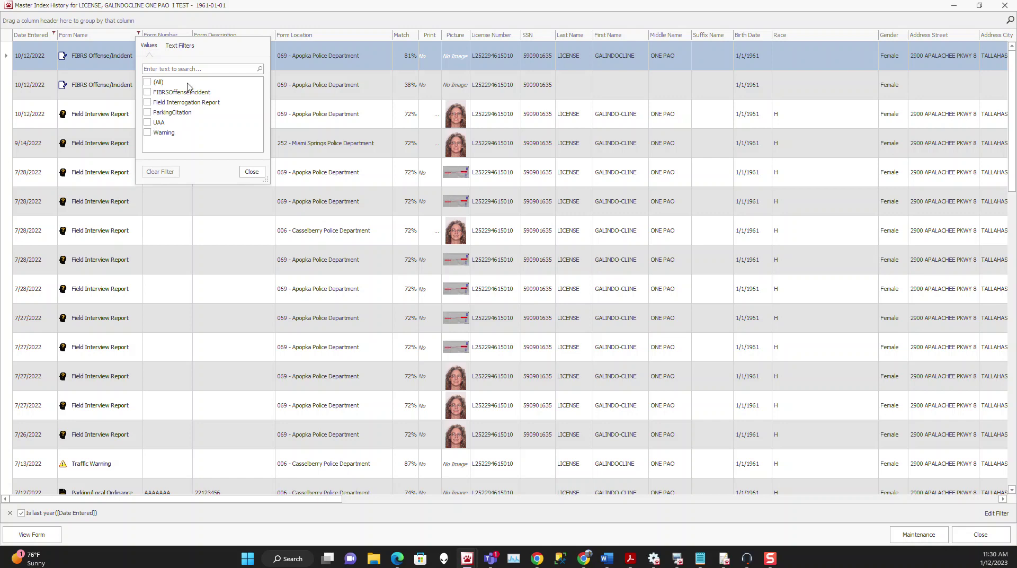
click(494, 19)
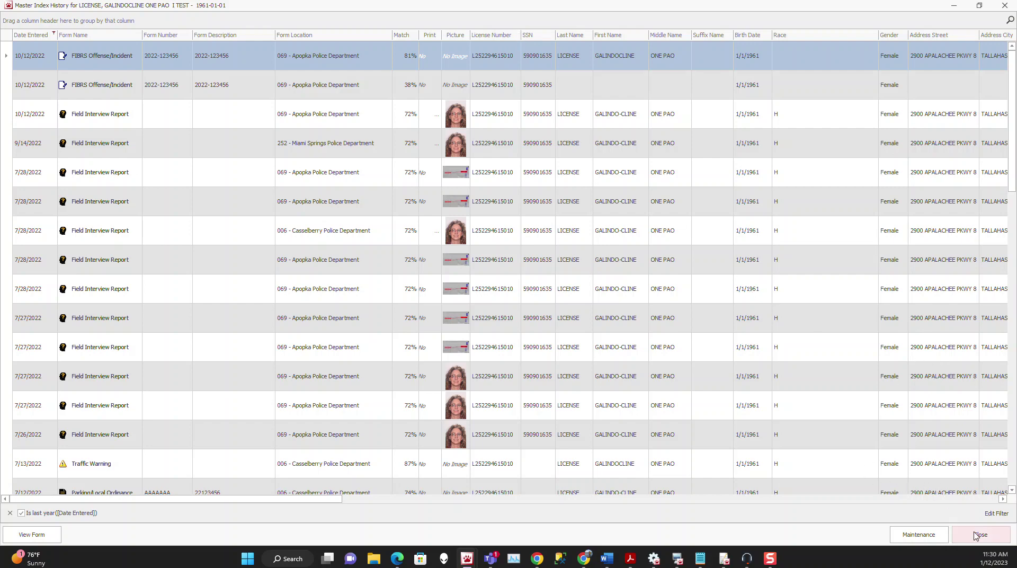
click(980, 534)
click(736, 400)
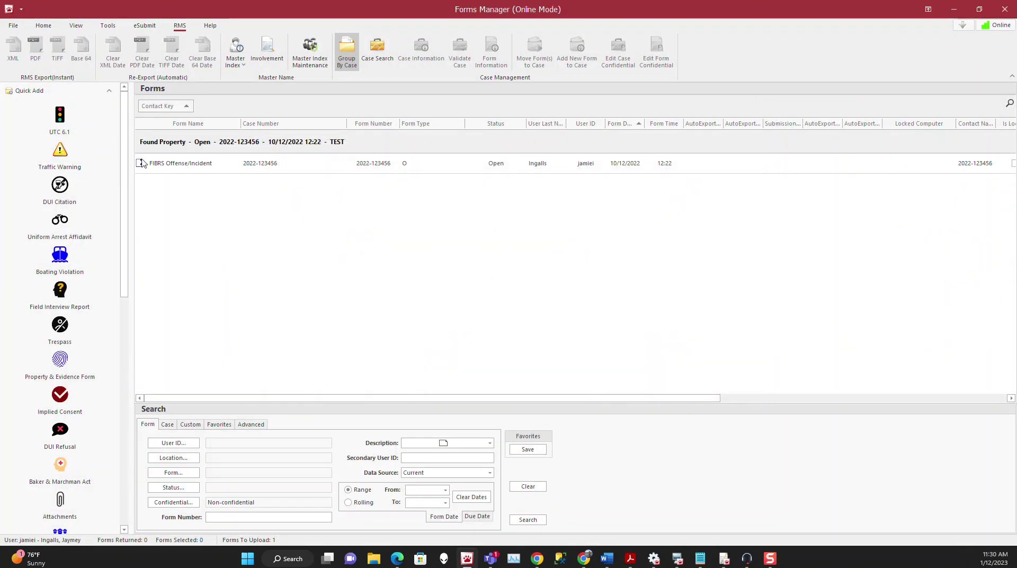
Start a vehicle master index search with Vehicle Style *VAN*
click(239, 64)
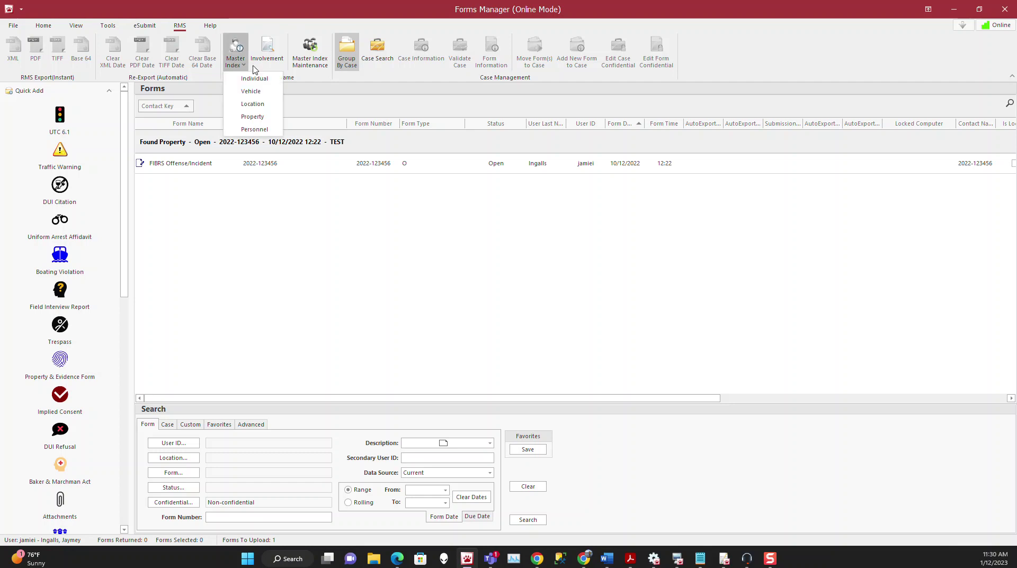
click(251, 91)
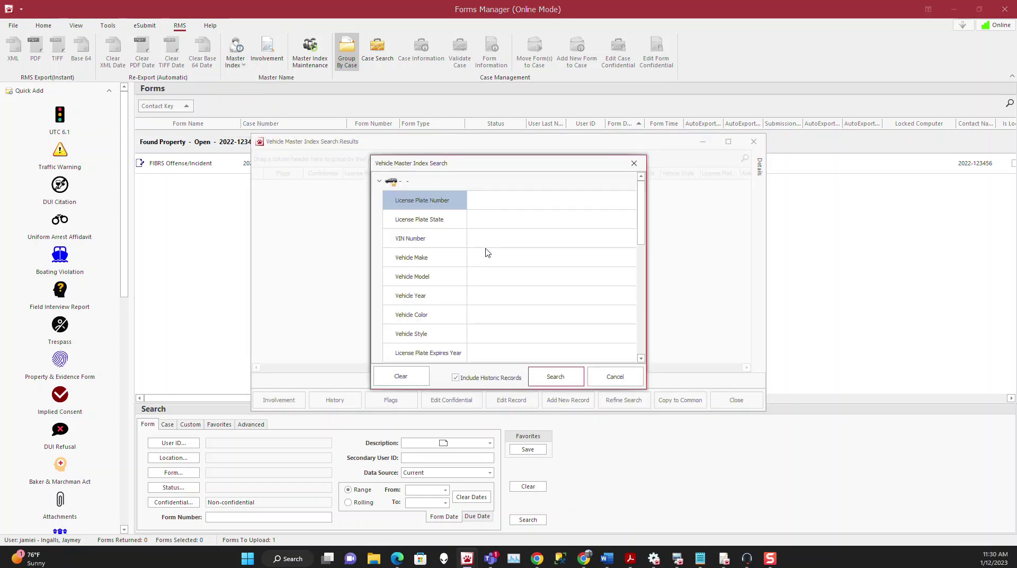
mouse_move(646, 228)
mouse_down()
mouse_move(661, 345)
mouse_move(644, 227)
mouse_up()
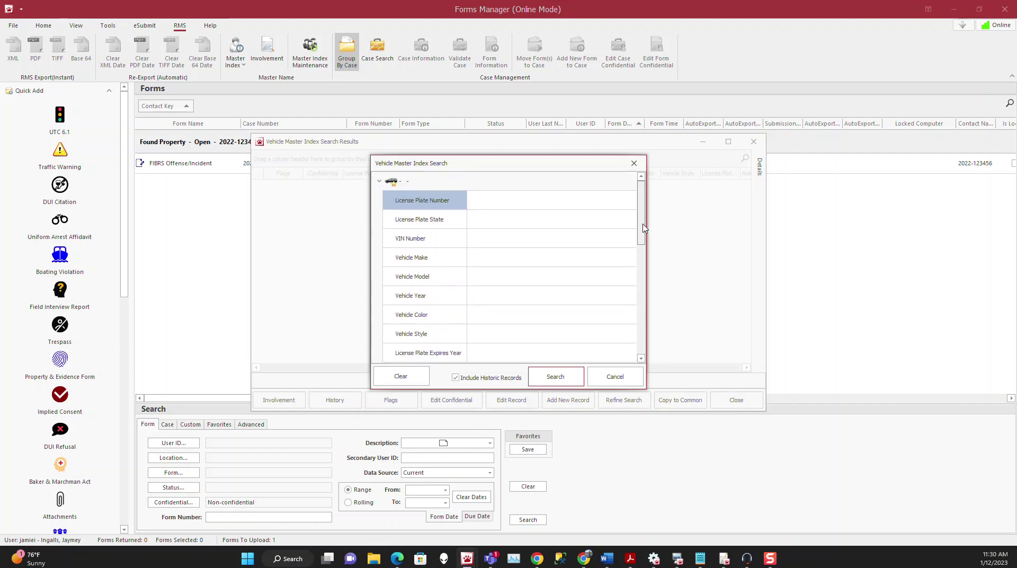
click(511, 263)
click(508, 281)
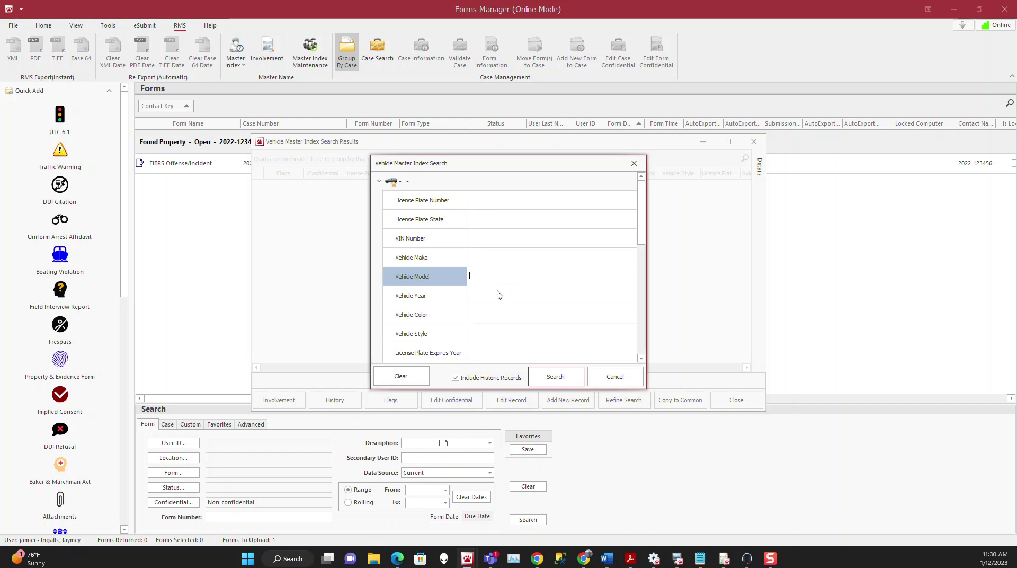
click(500, 334)
text(*VAN*)
Set Vehicle Color to WHITE - WHI and run the vehicle search
click(496, 310)
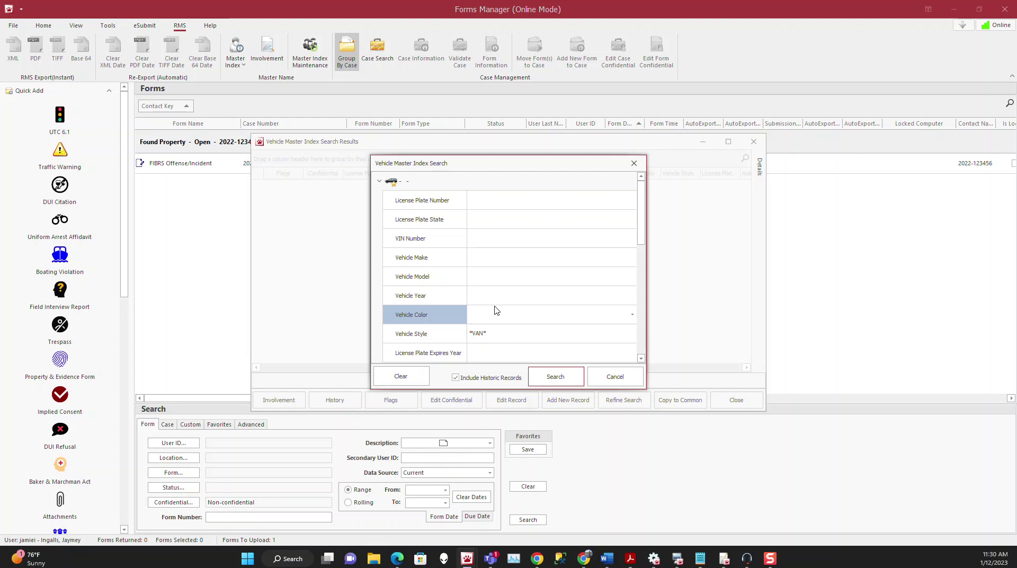
click(559, 316)
scroll(634, 368, down, 3)
scroll(634, 368, down, 5)
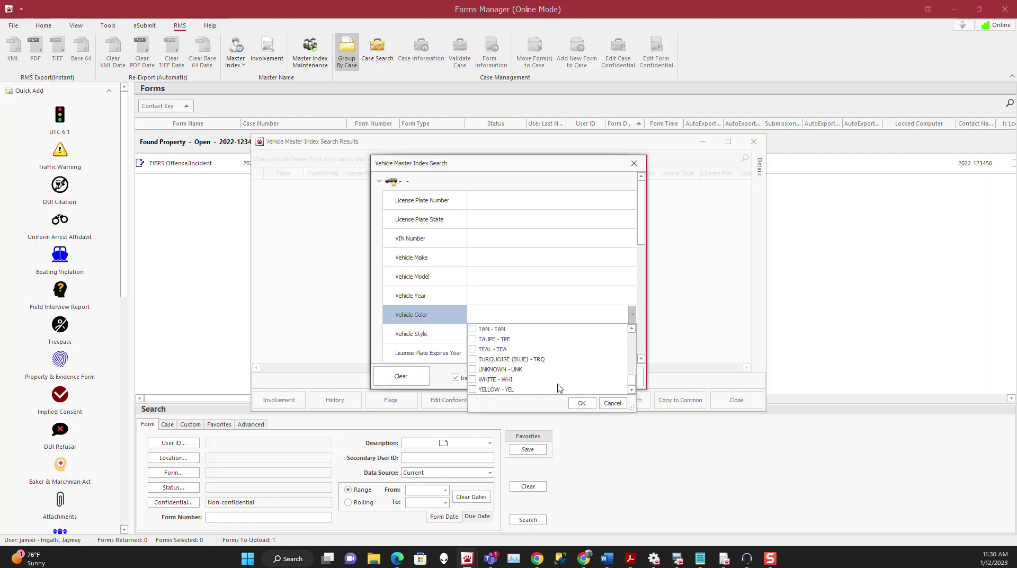
click(474, 381)
click(581, 403)
click(582, 378)
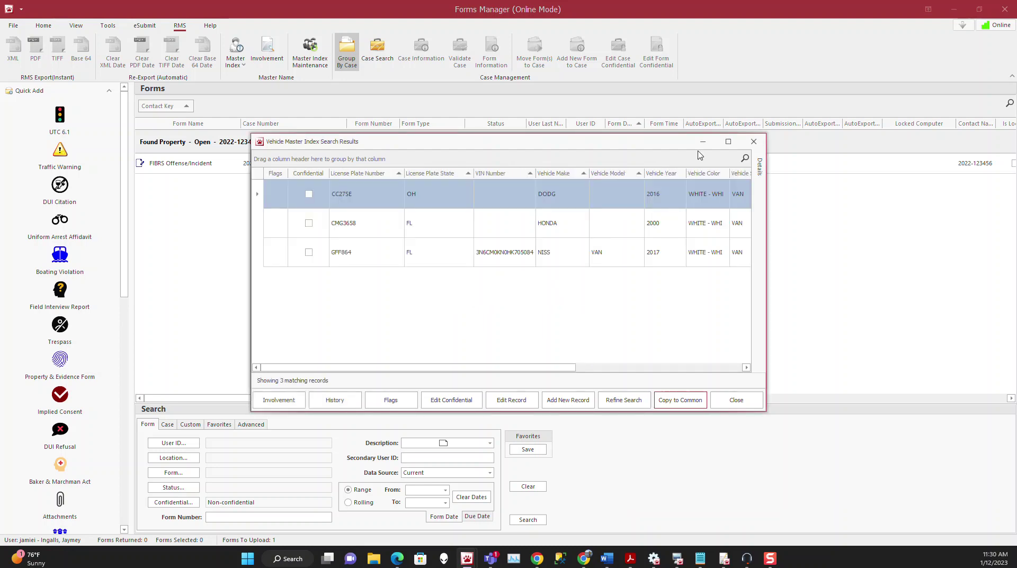
click(728, 141)
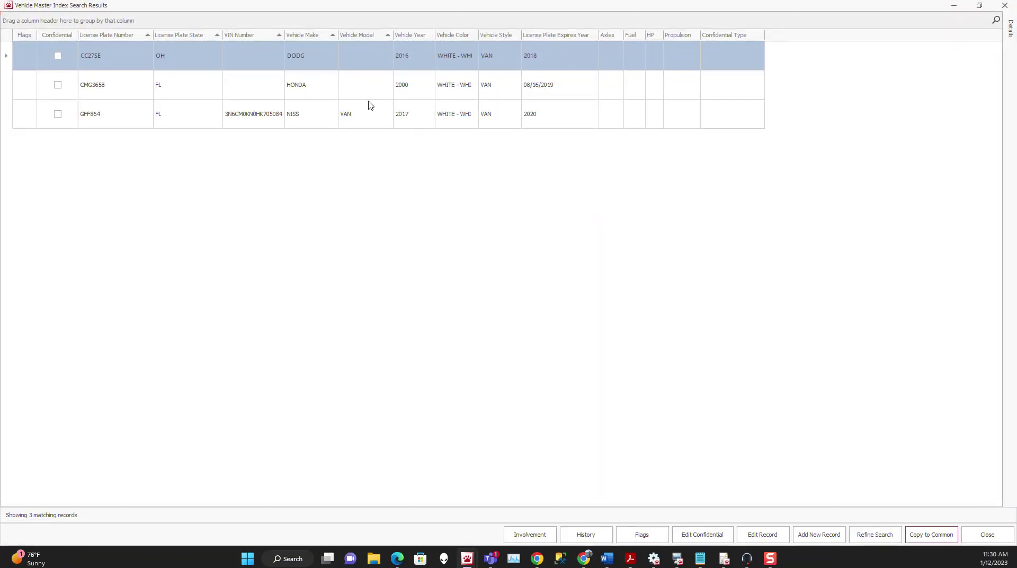
click(319, 120)
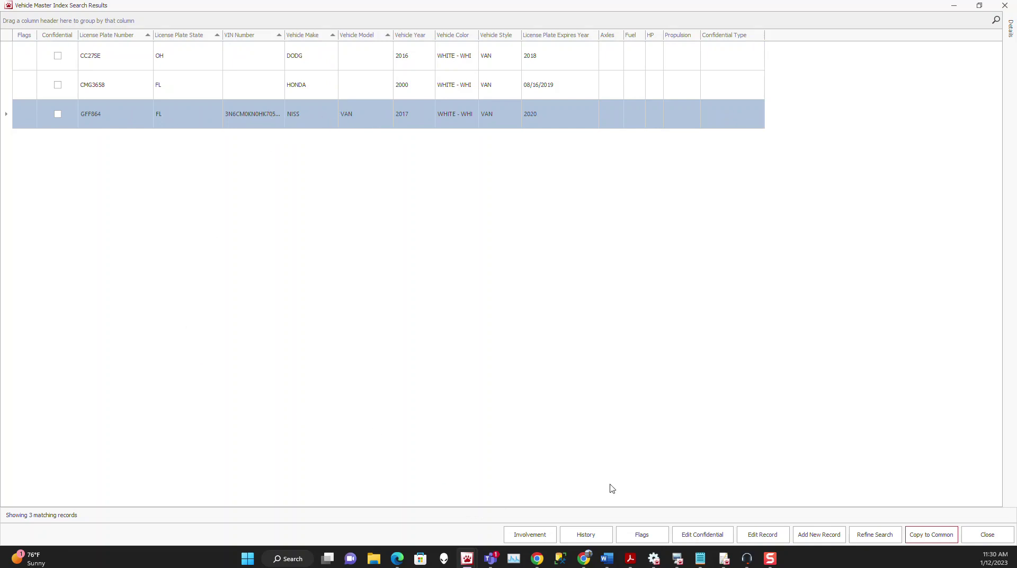
click(586, 533)
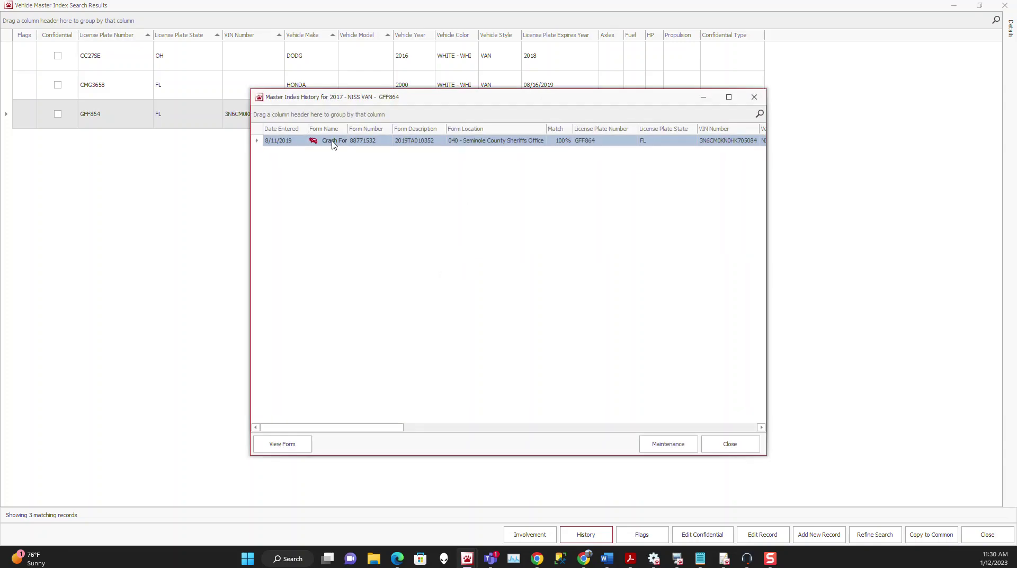
click(286, 445)
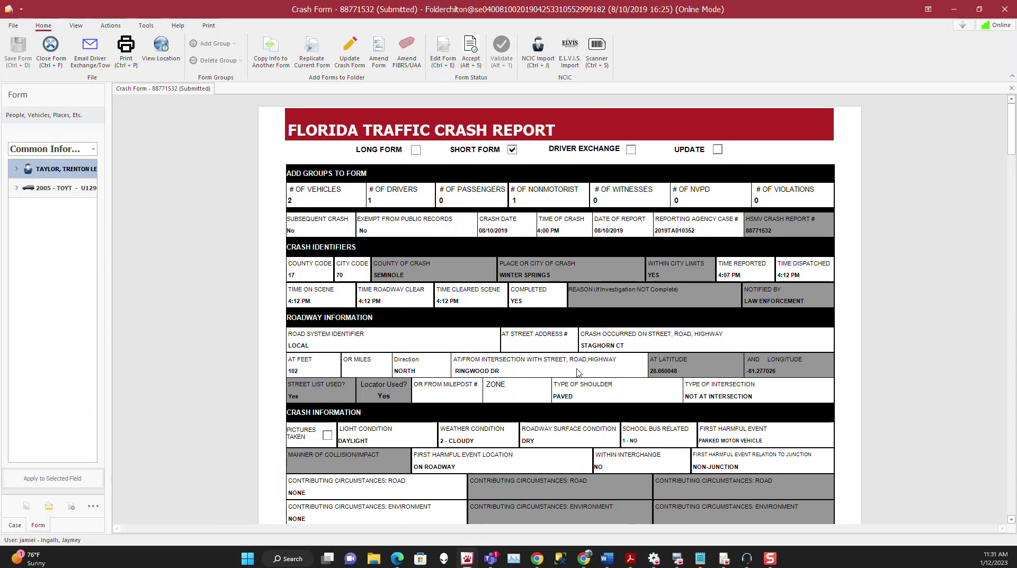
click(1004, 9)
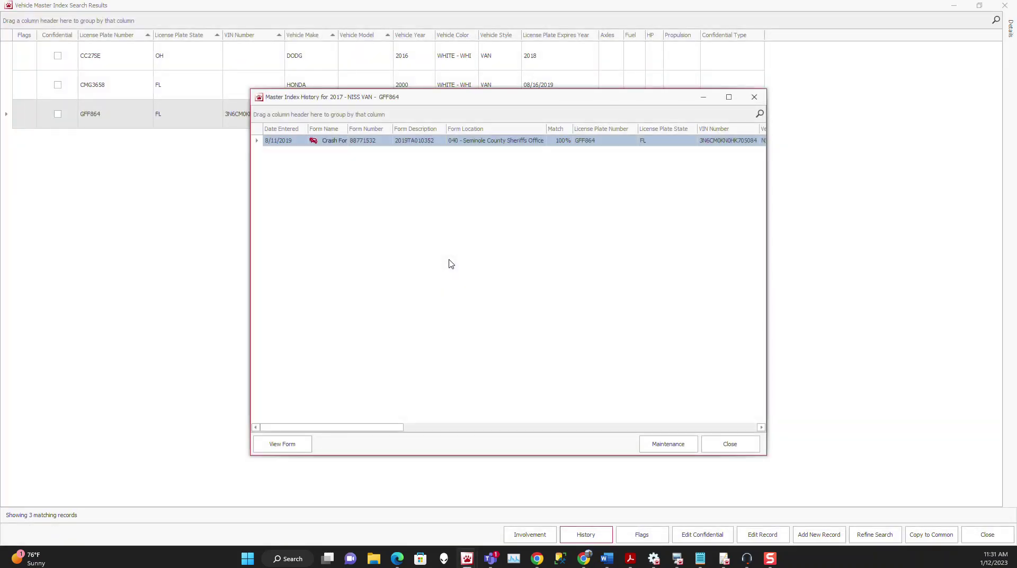
click(729, 443)
click(987, 534)
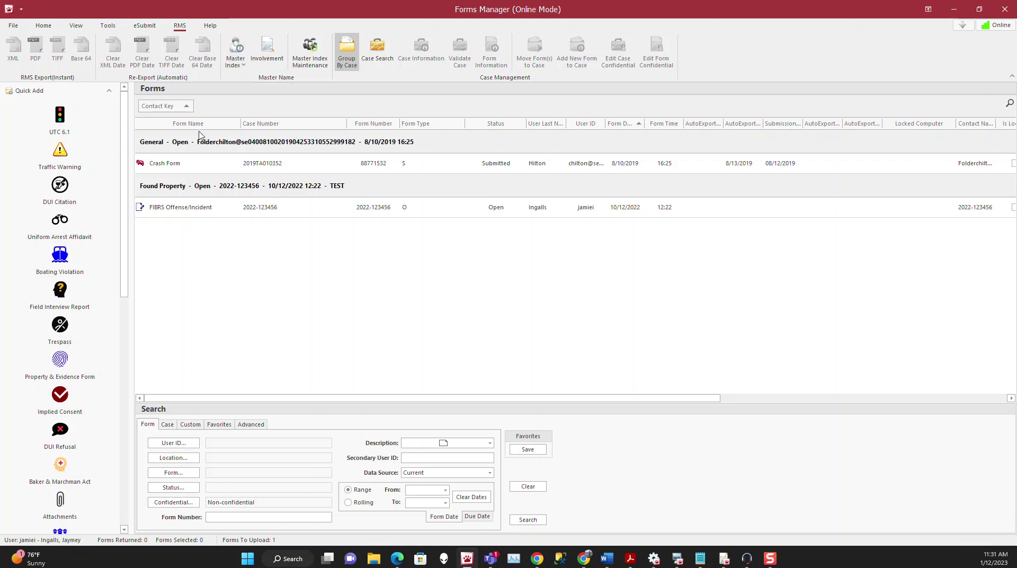
Create a Long Crash report case with 1 driver
scroll(99, 311, down, 5)
scroll(99, 311, down, 2)
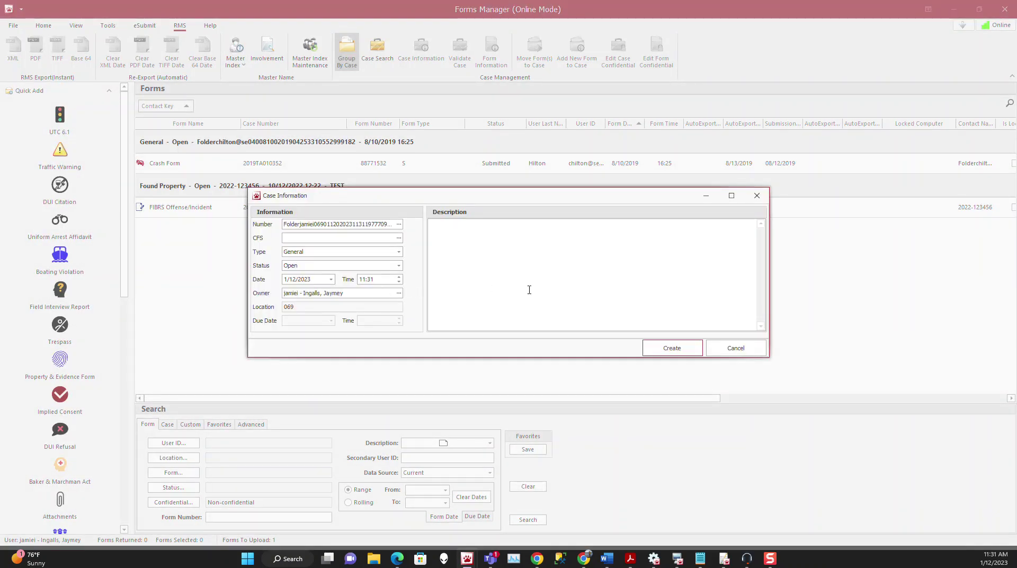
click(672, 347)
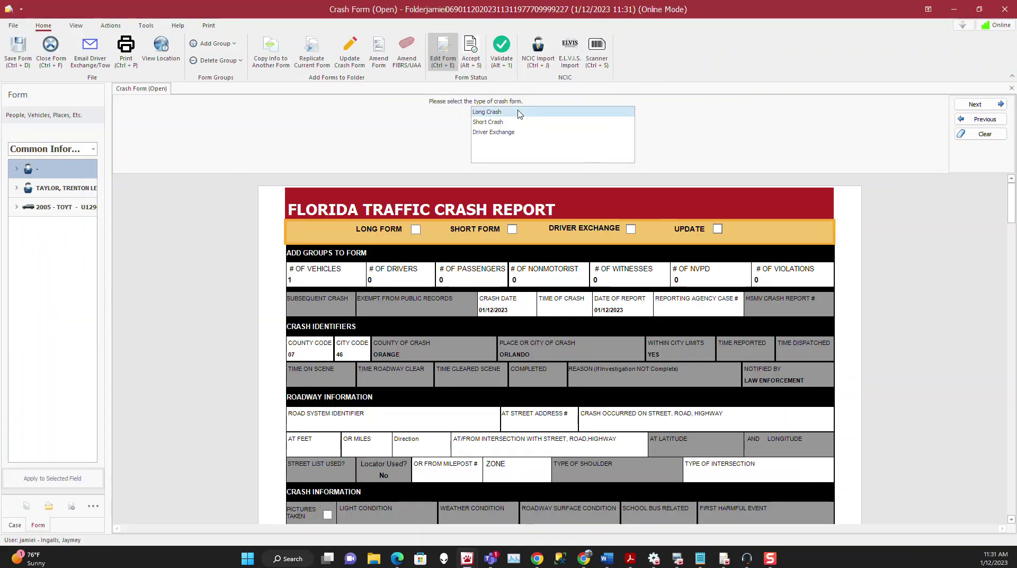
click(519, 114)
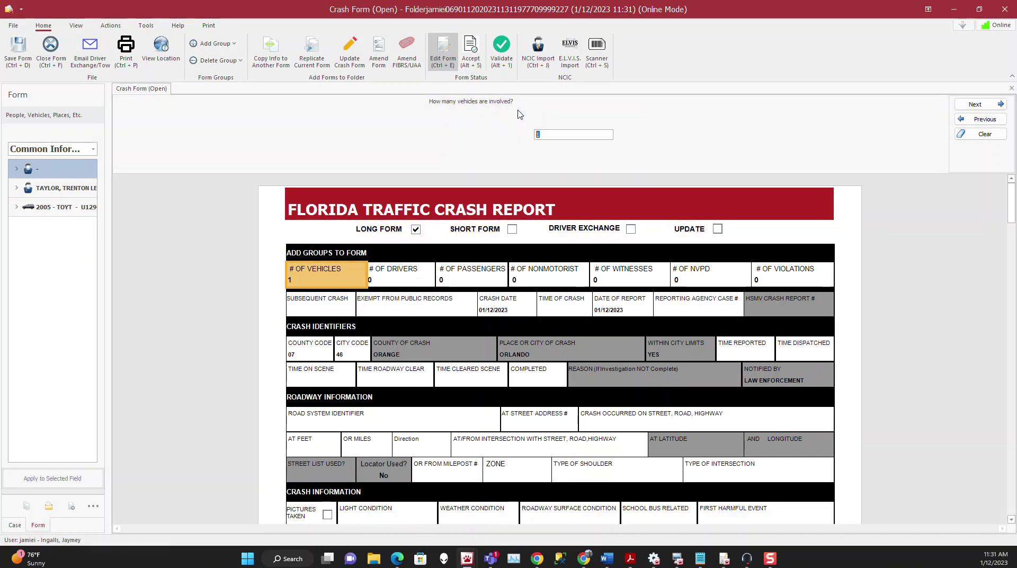
click(389, 274)
text(1)
key(Return)
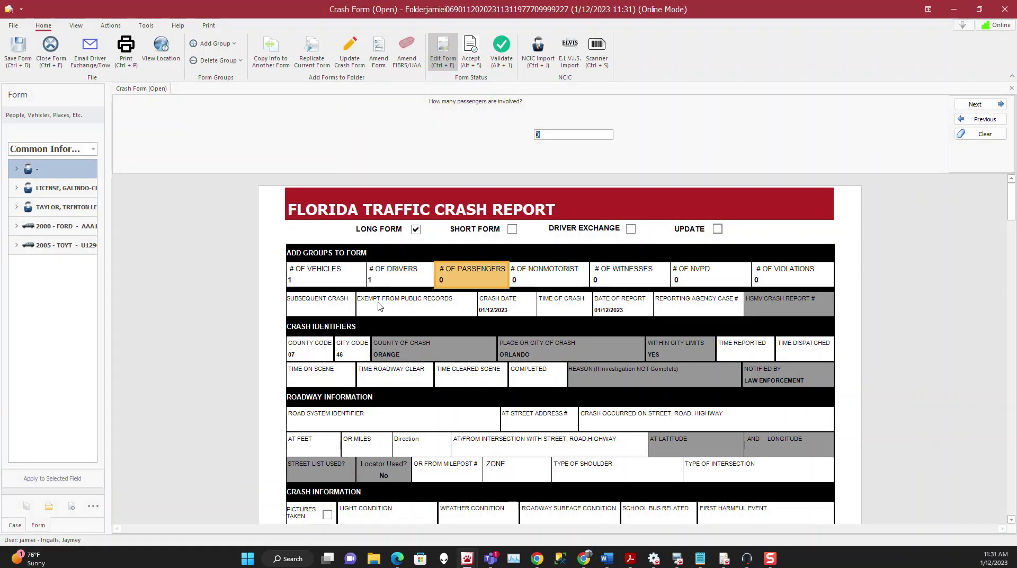
Begin the driver's last name, typing 'iicense'
scroll(408, 406, down, 15)
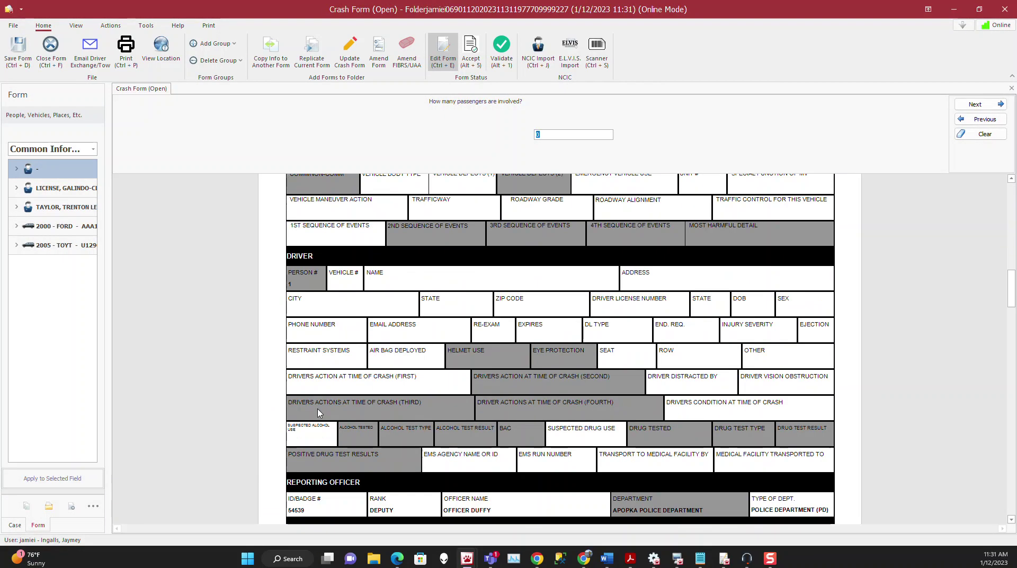
scroll(345, 288, up, 2)
click(450, 241)
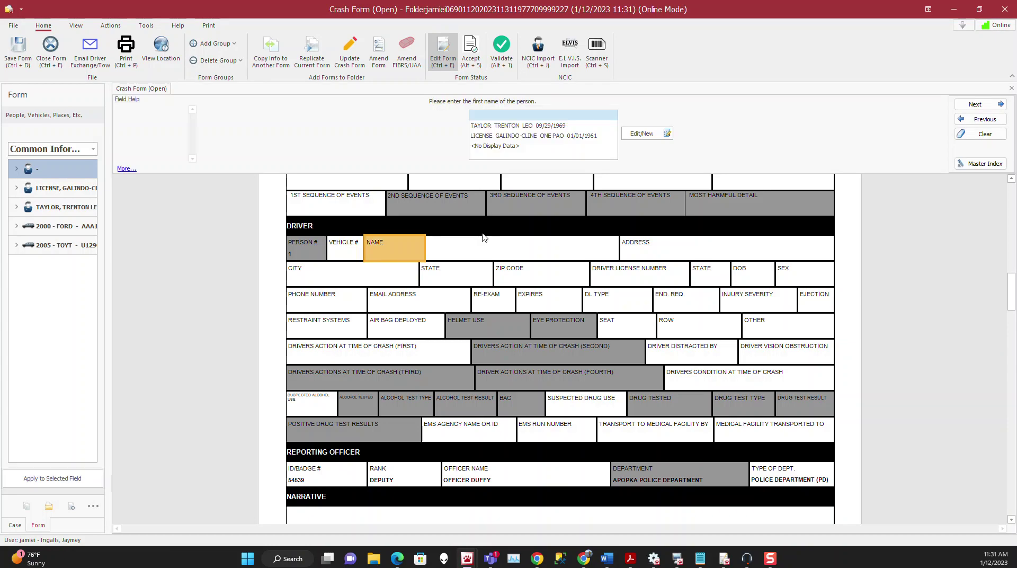
click(512, 246)
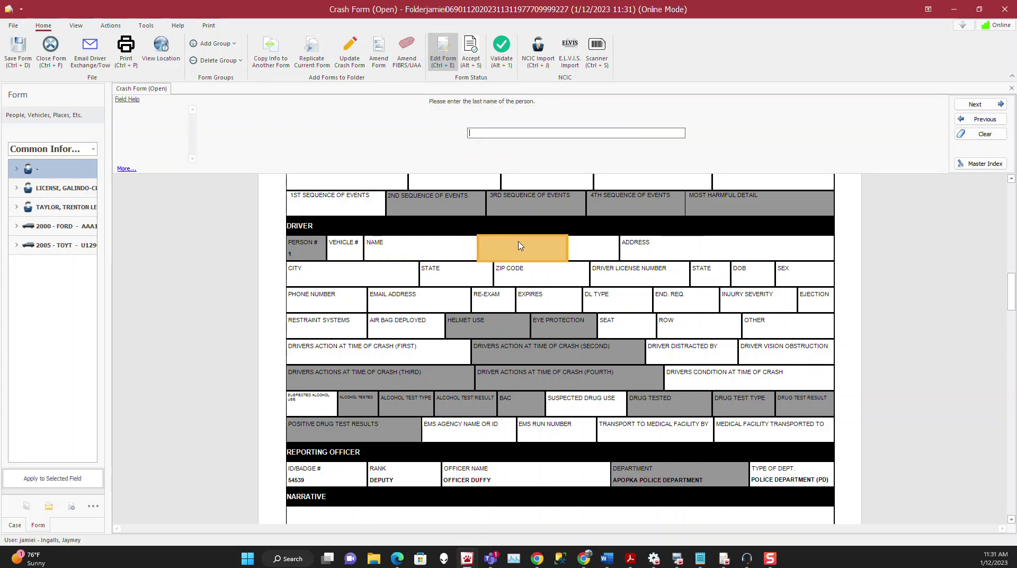
text(iicense)
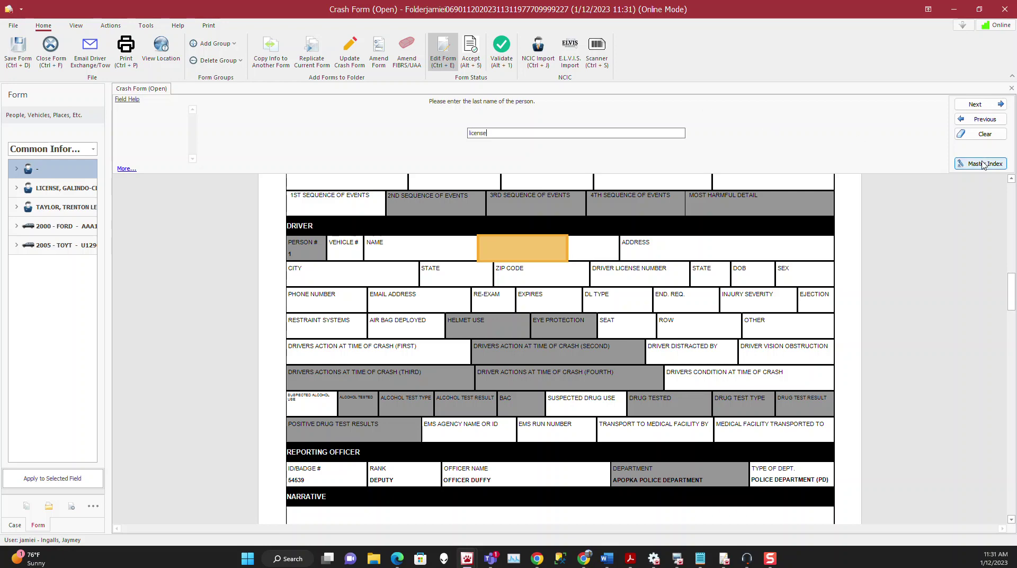
Apply the Master Index person record with the photo to fill the driver's name, address, licence and contact
click(983, 164)
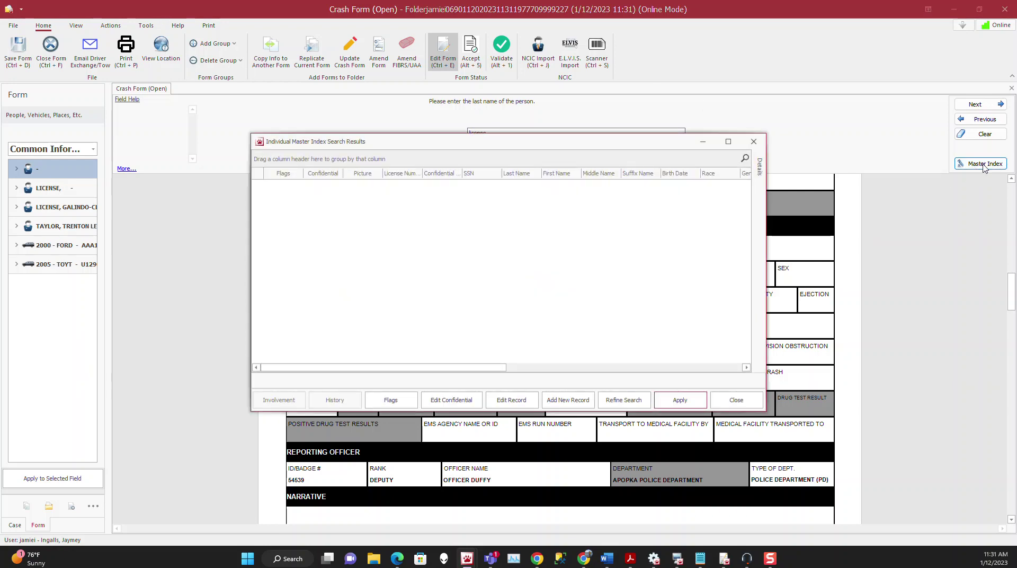
scroll(424, 334, down, 1)
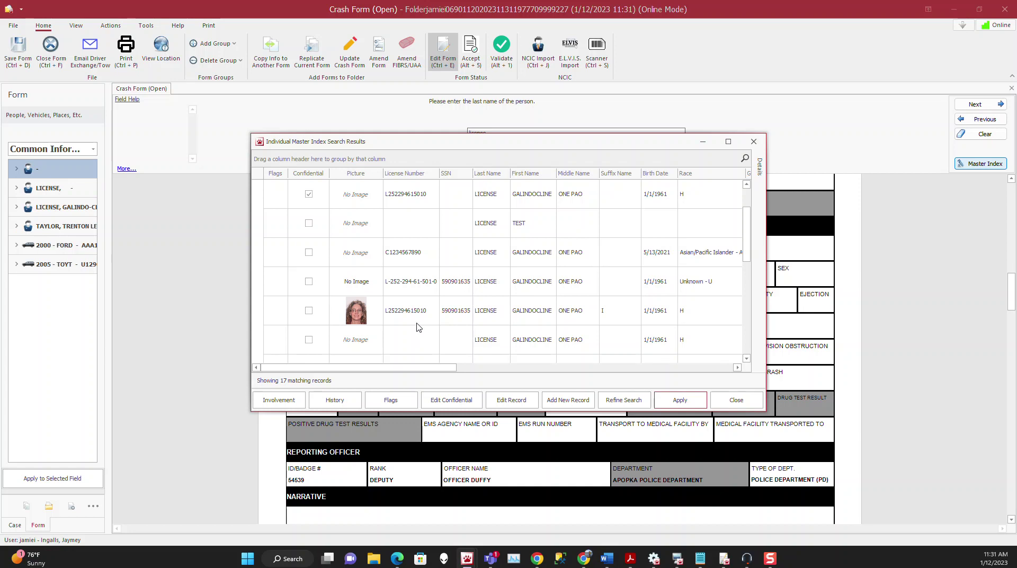
click(418, 321)
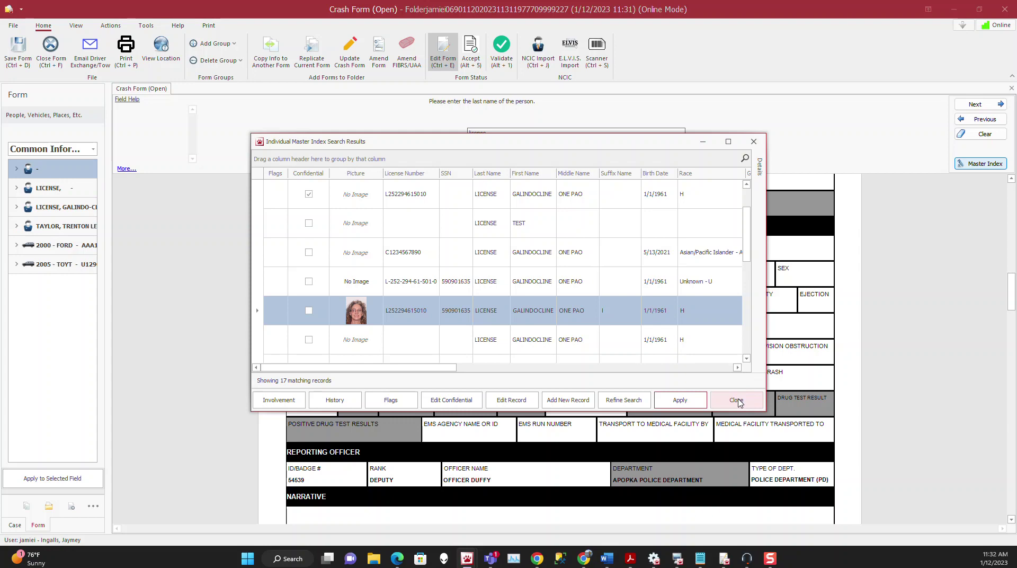
click(674, 401)
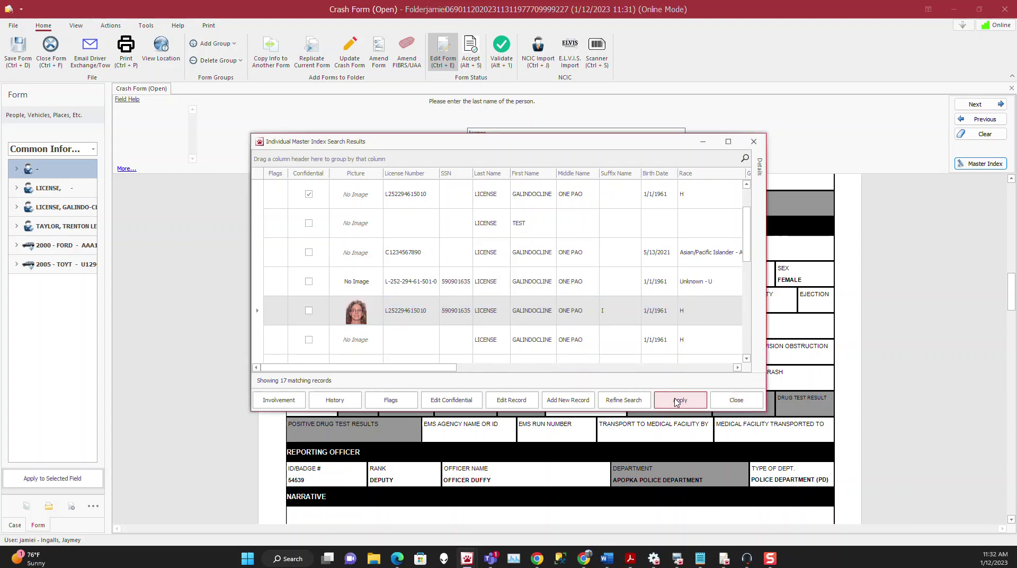
scroll(675, 402, down, 5)
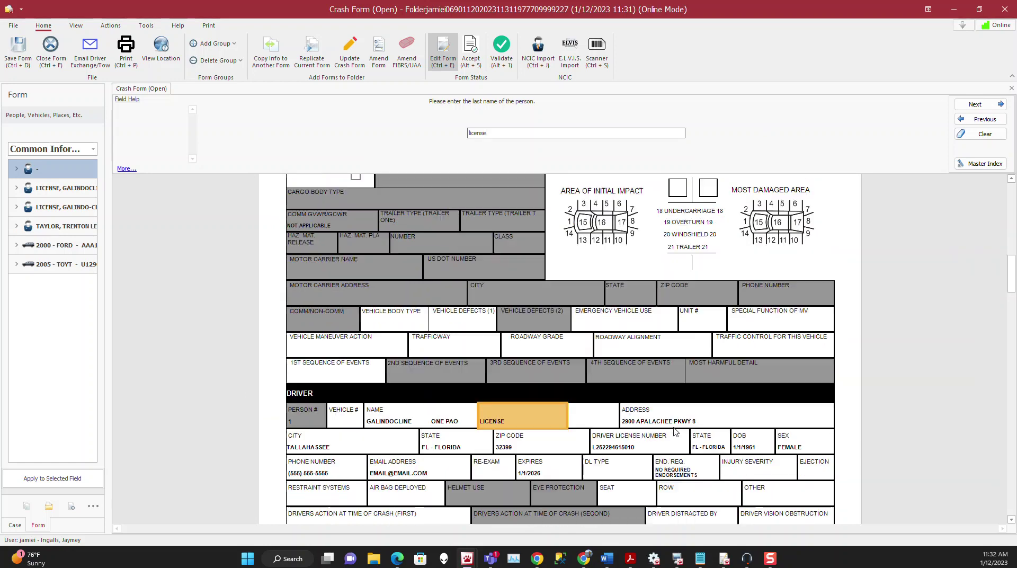